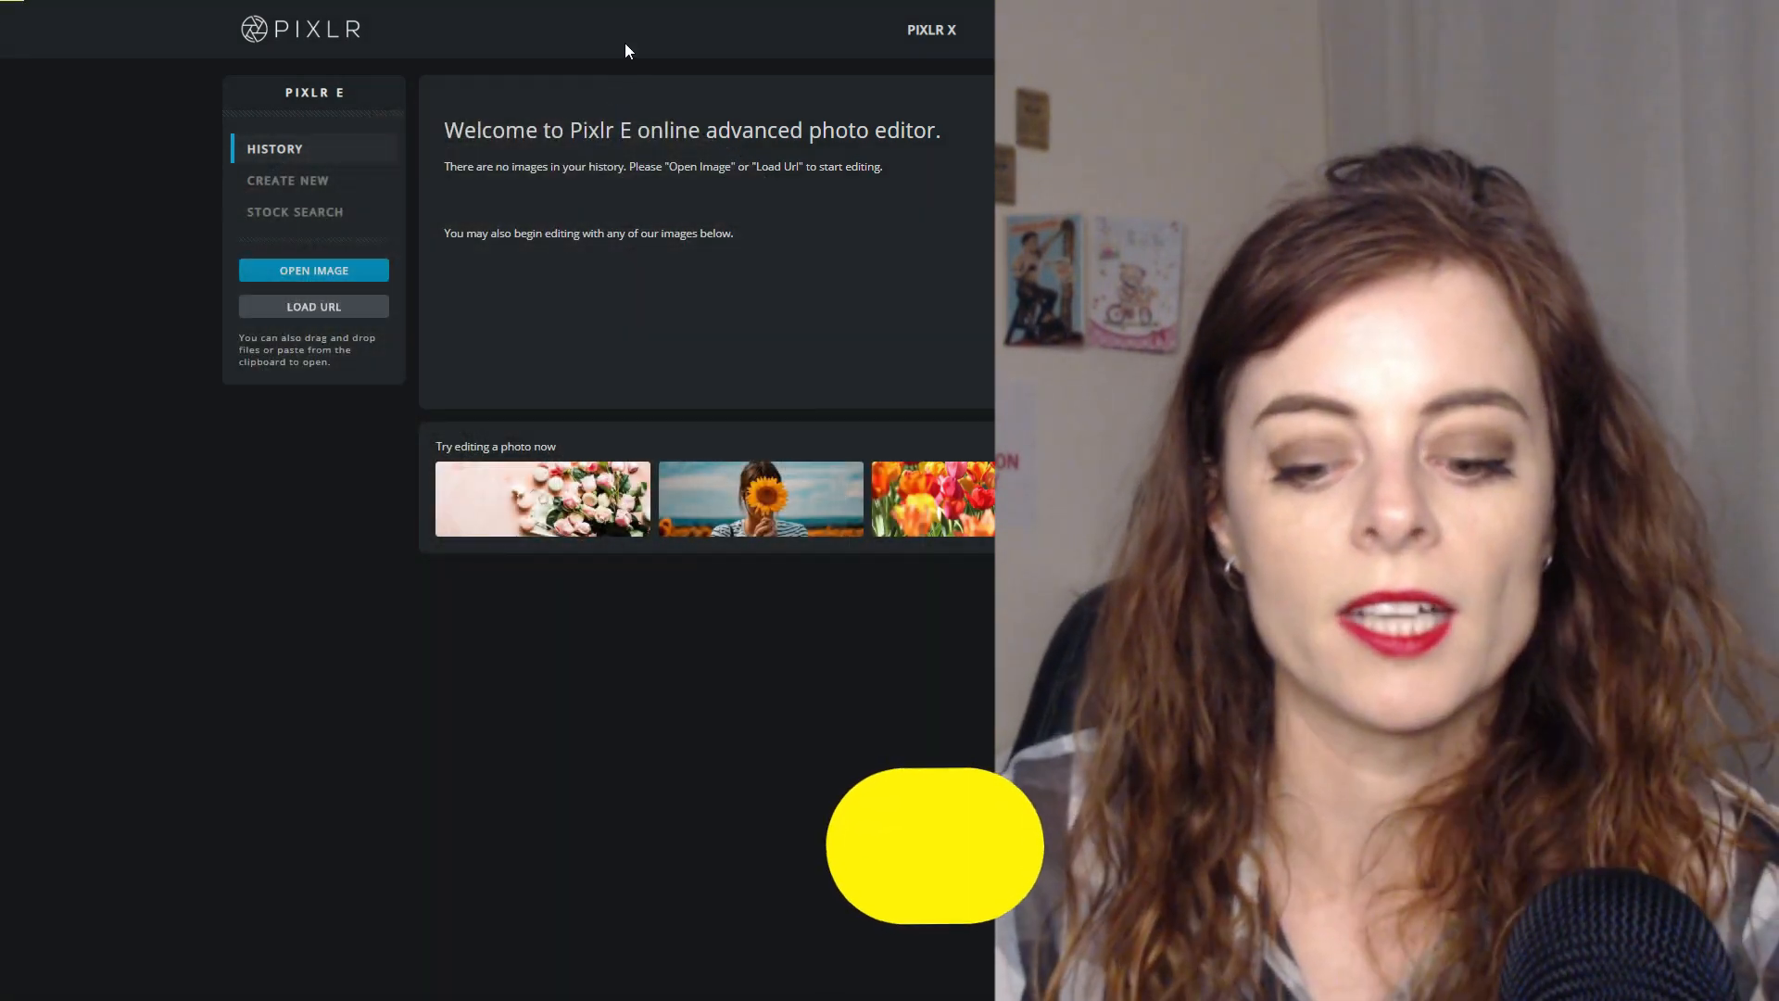
pyautogui.press('F11')
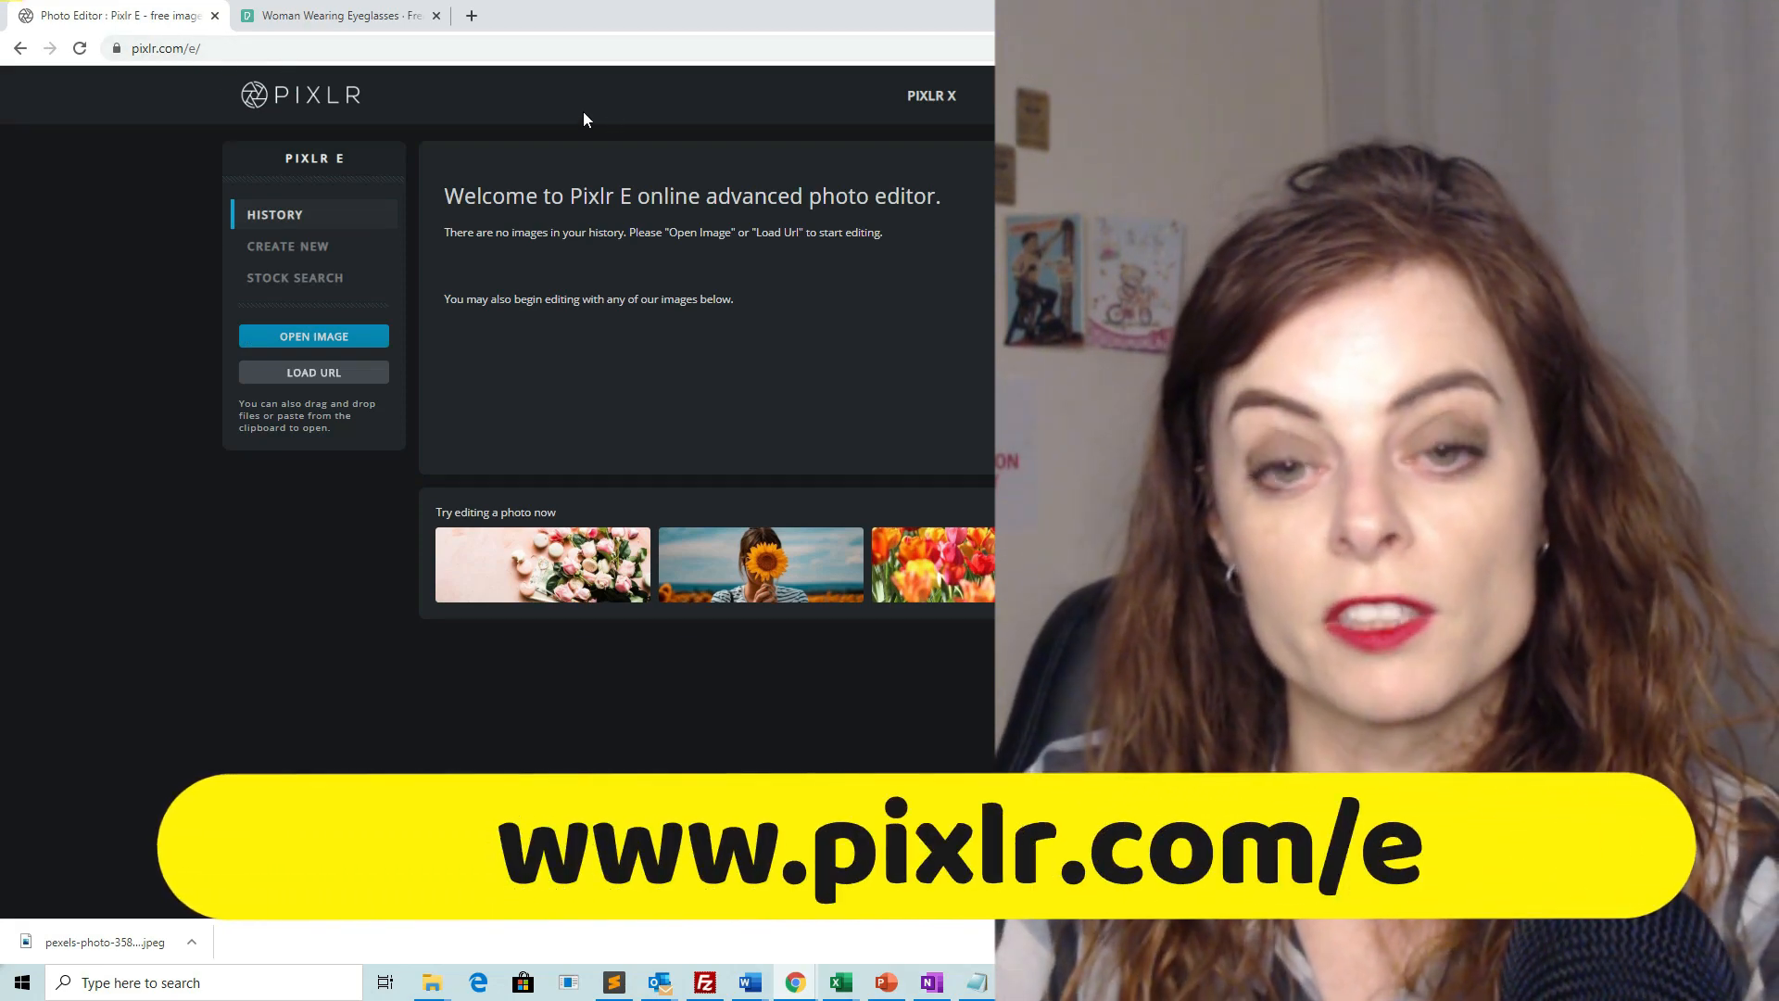
pyautogui.press('F11')
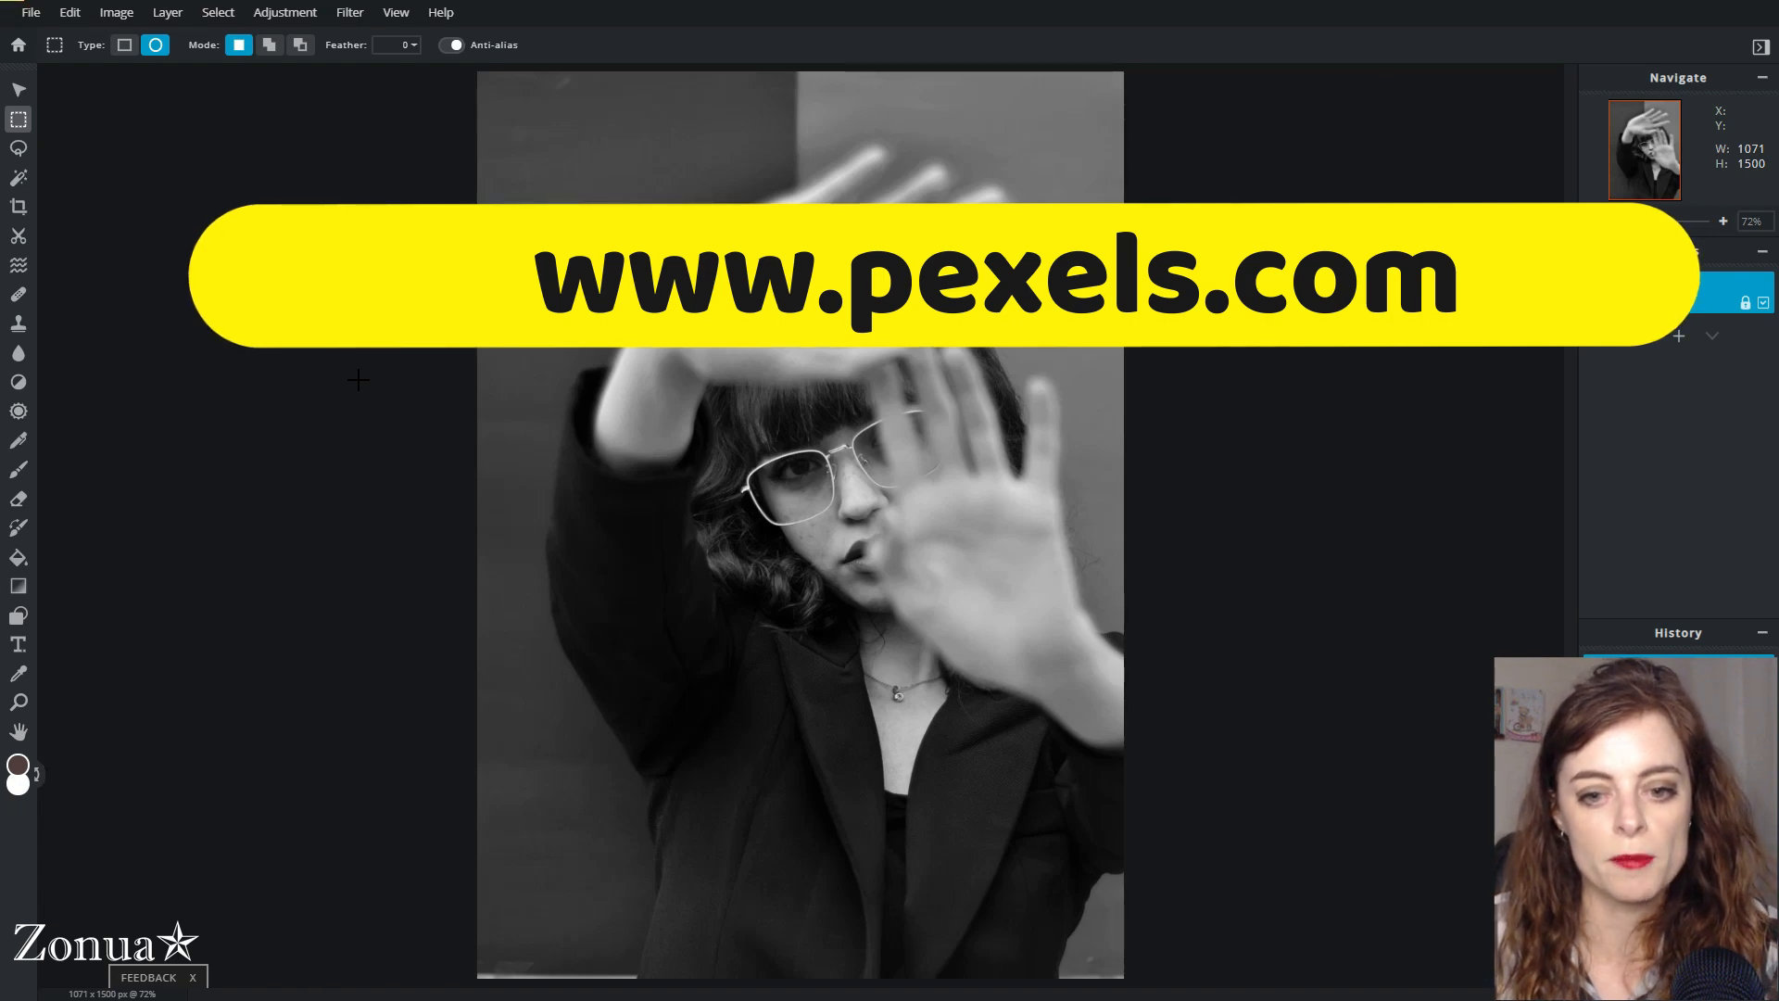
pyautogui.click(116, 13)
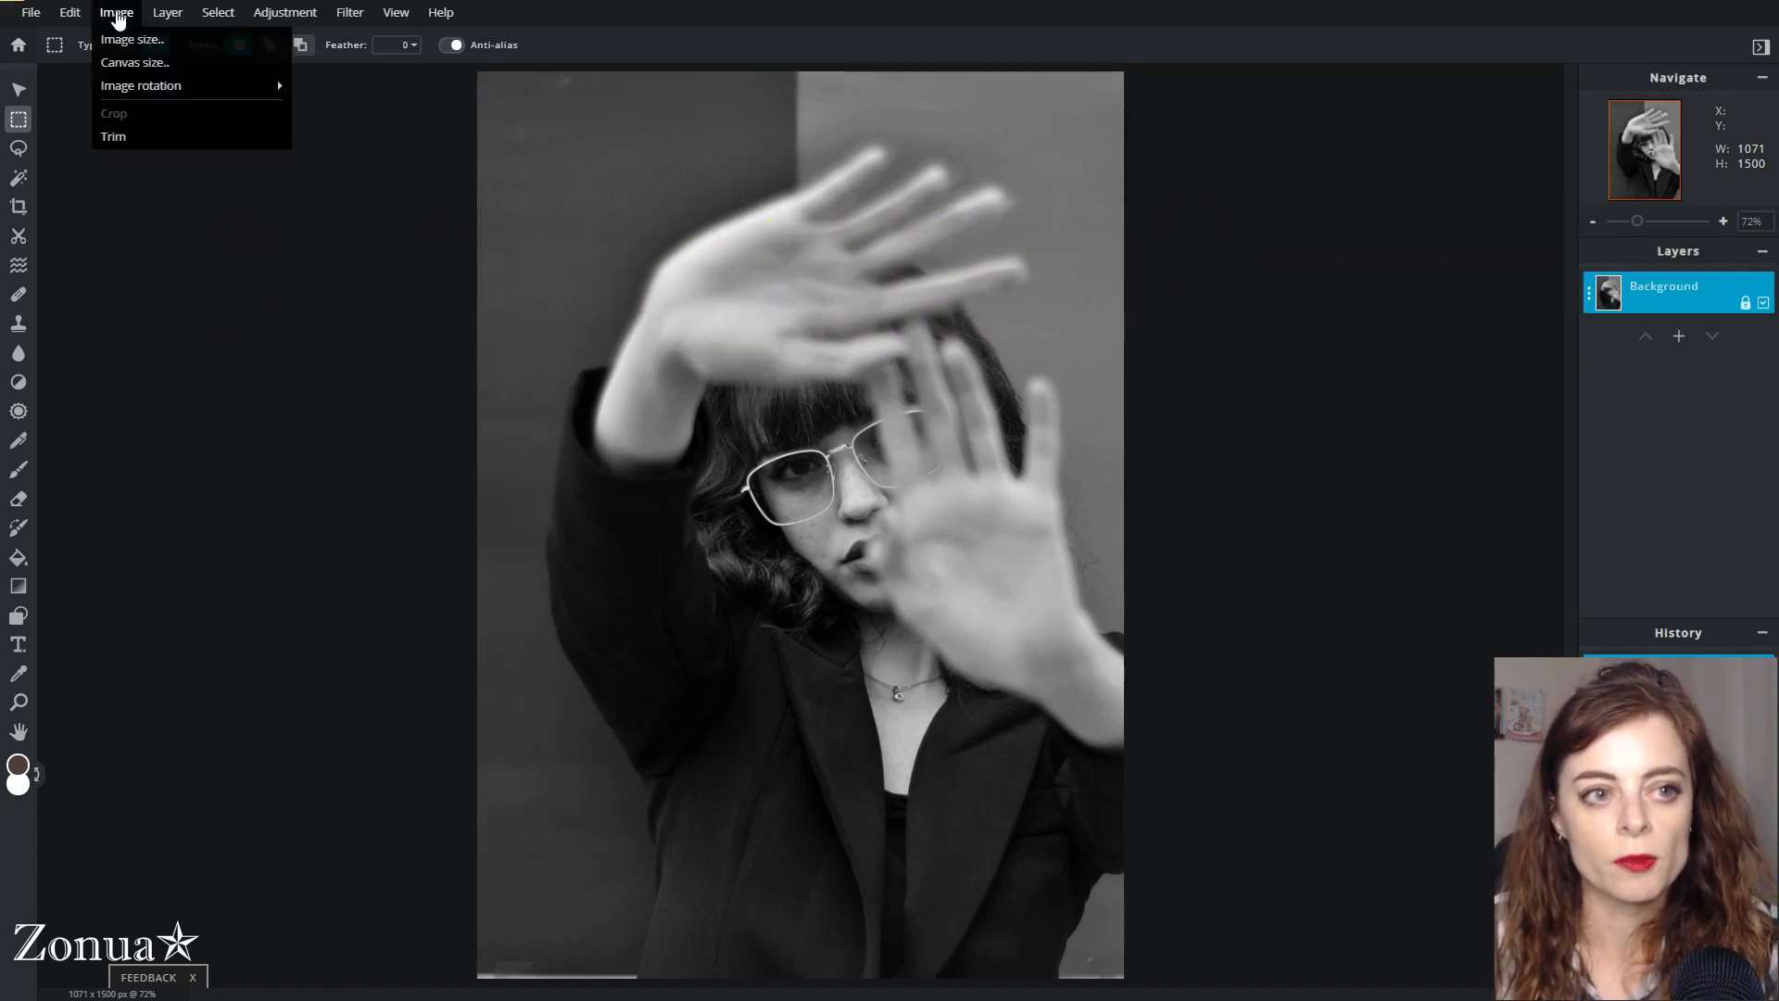
pyautogui.click(129, 39)
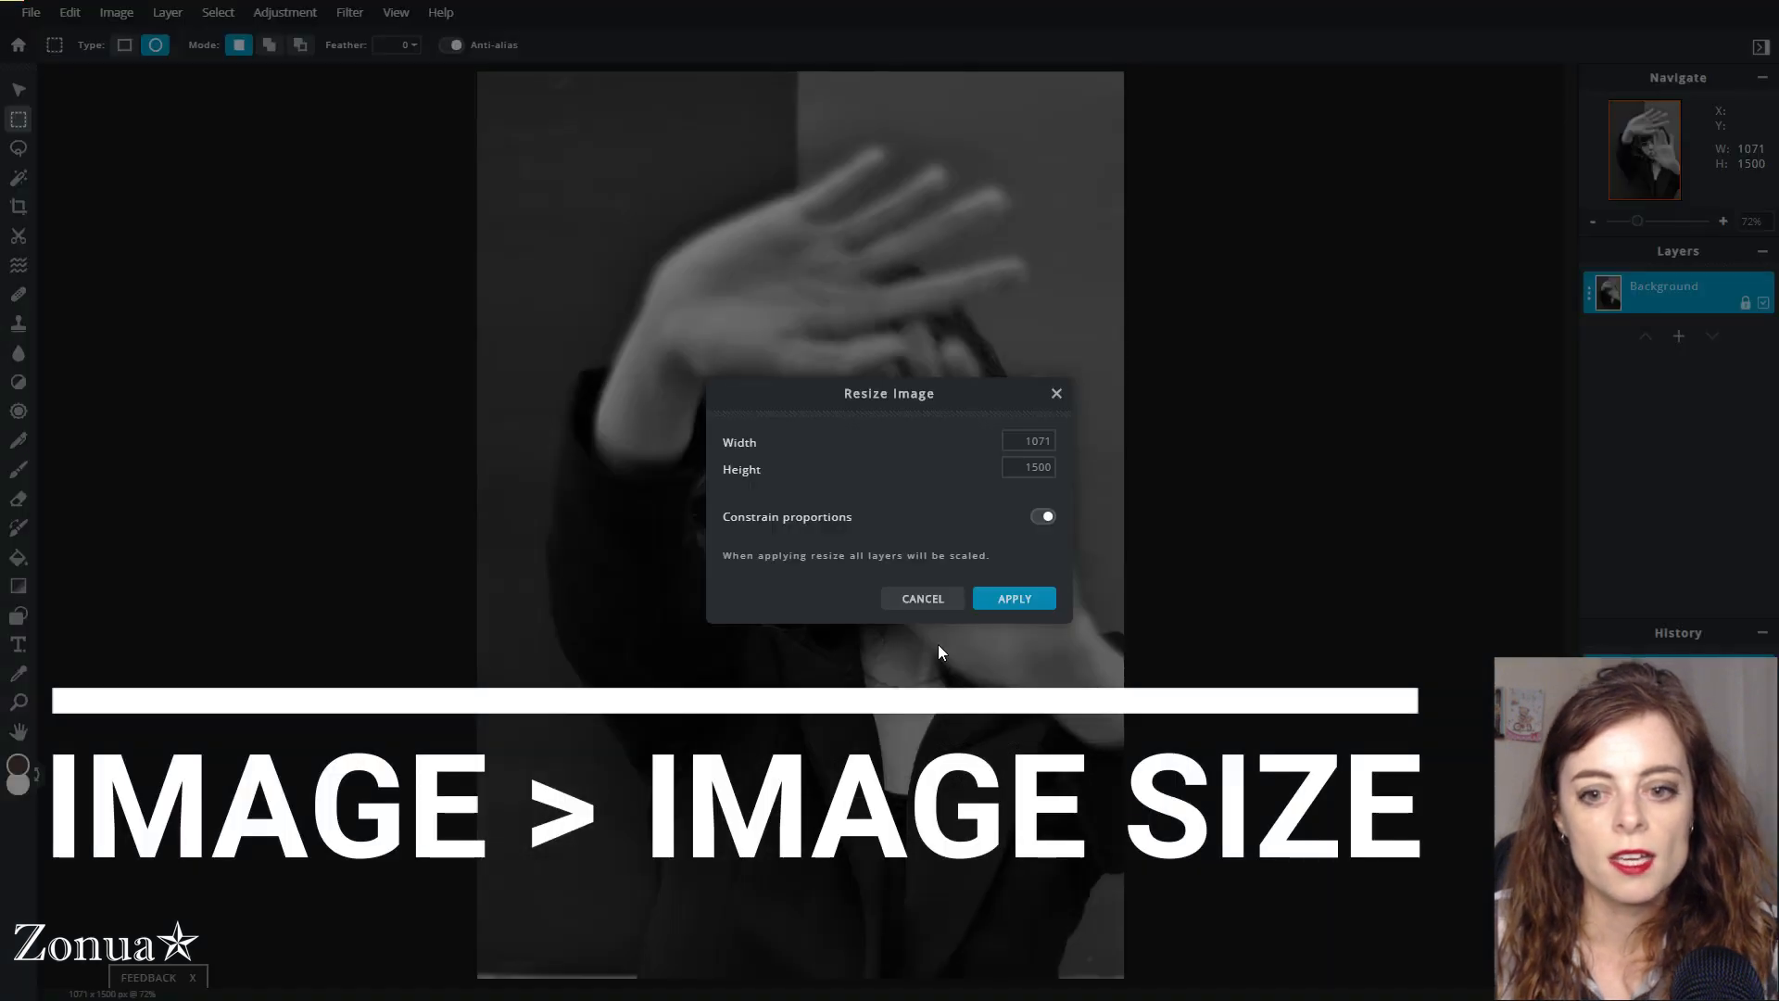
pyautogui.doubleClick(1030, 441)
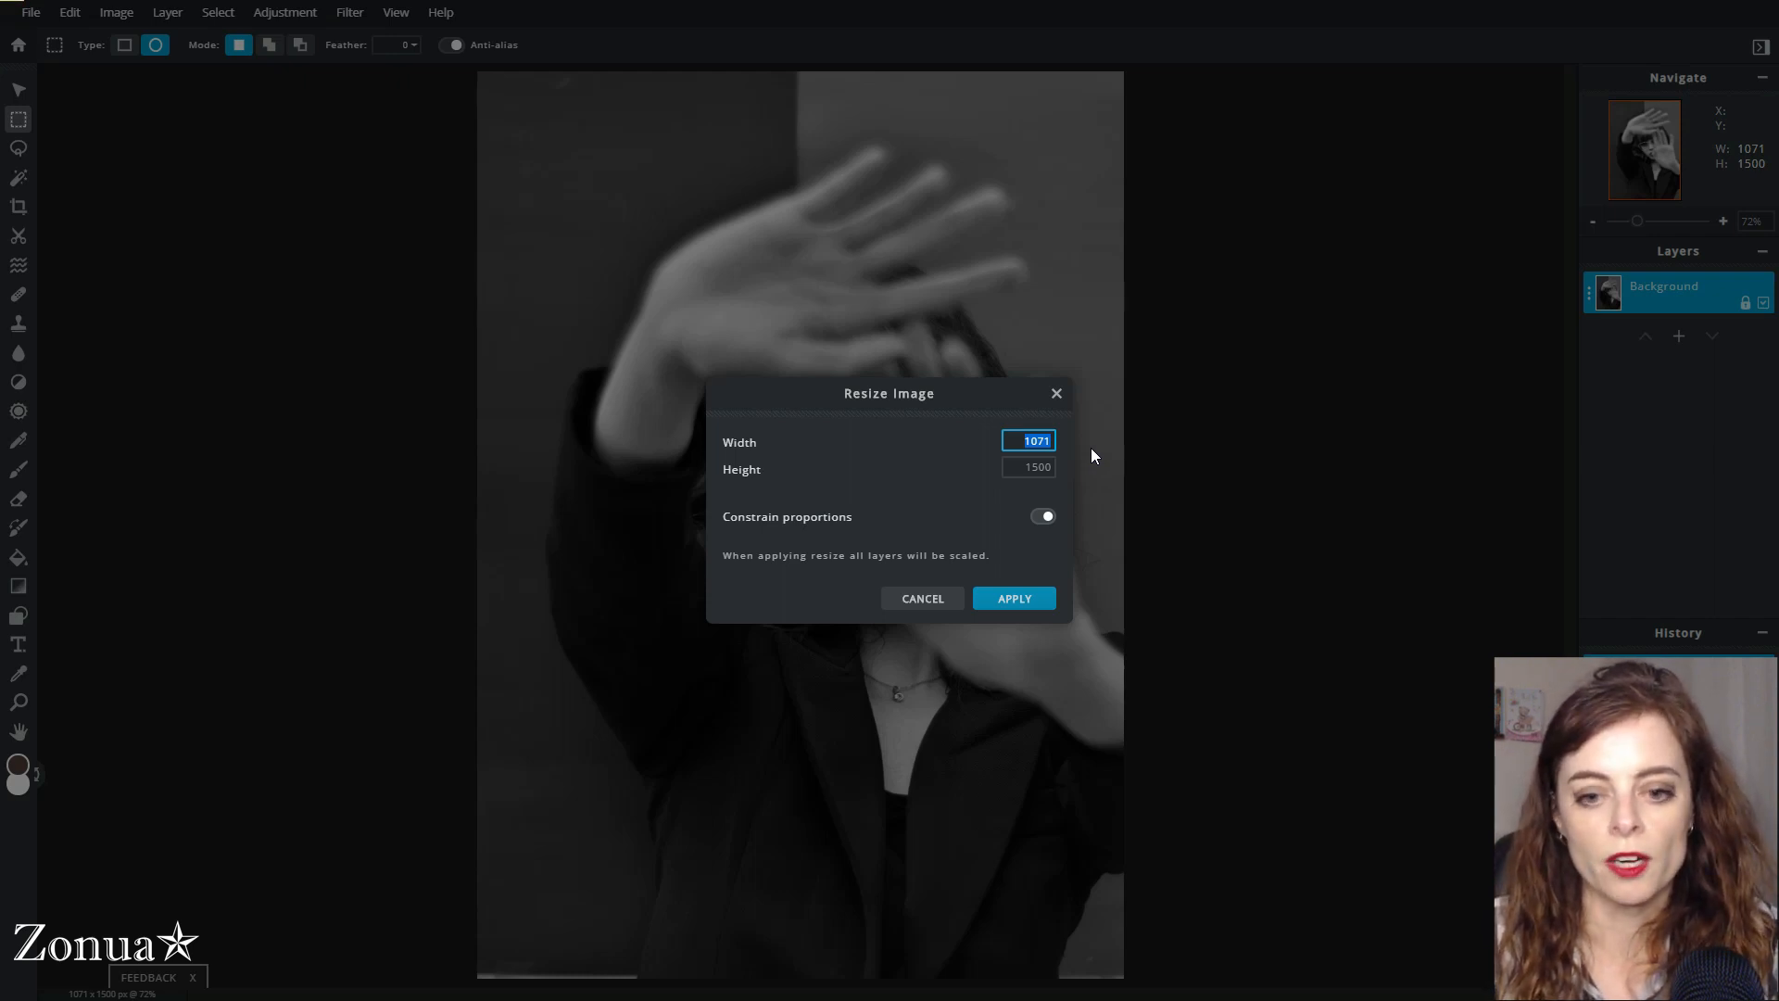
pyautogui.write('40')
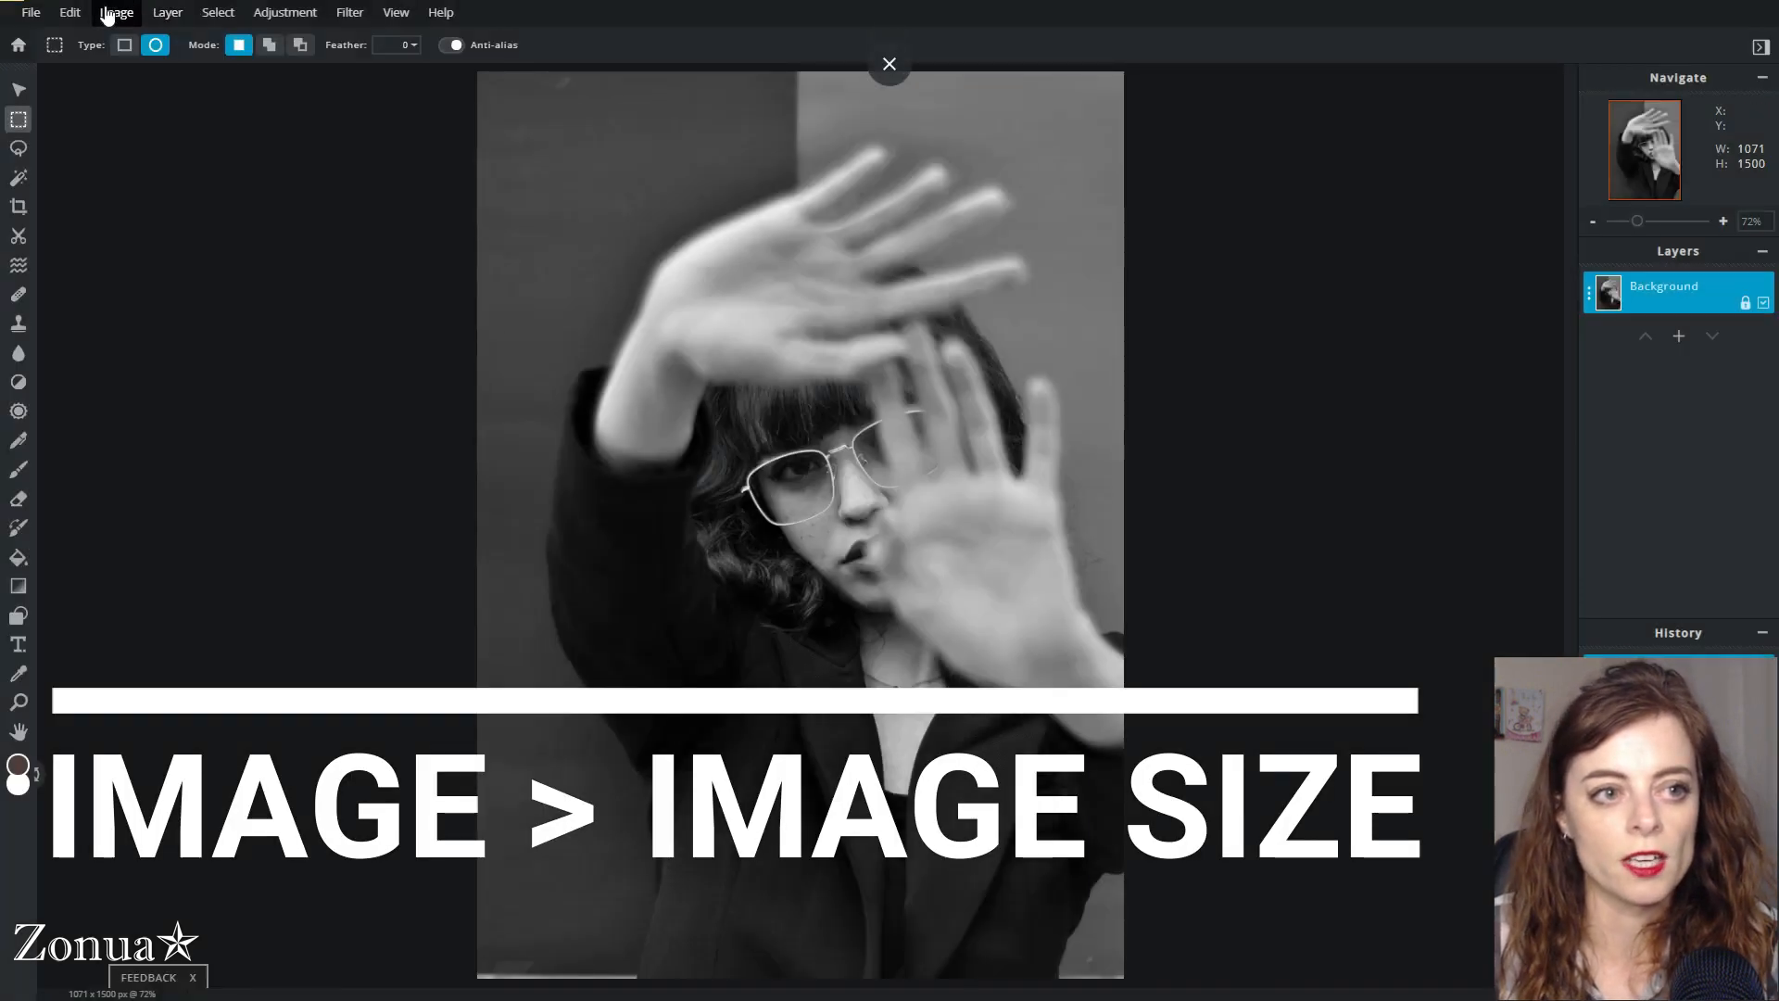
# Resize the image to a width of 400 px with its proportions constrained
pyautogui.click(116, 12)
pyautogui.click(139, 42)
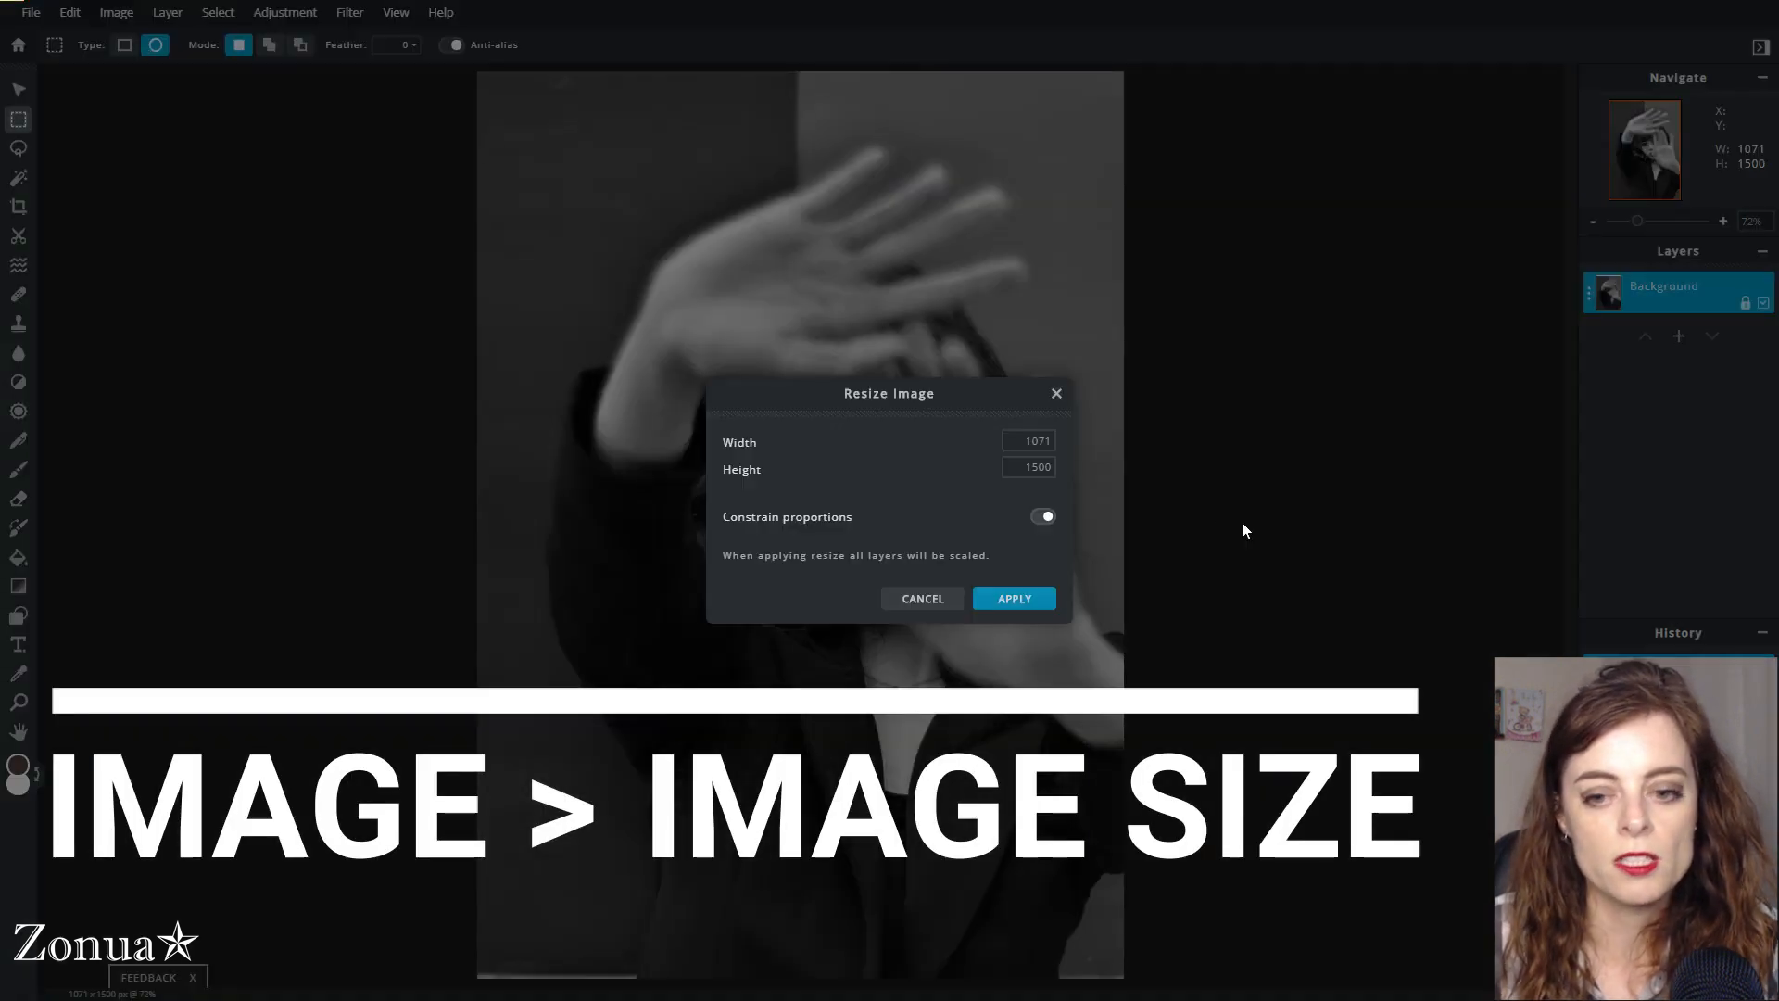
pyautogui.doubleClick(1023, 445)
pyautogui.write('400')
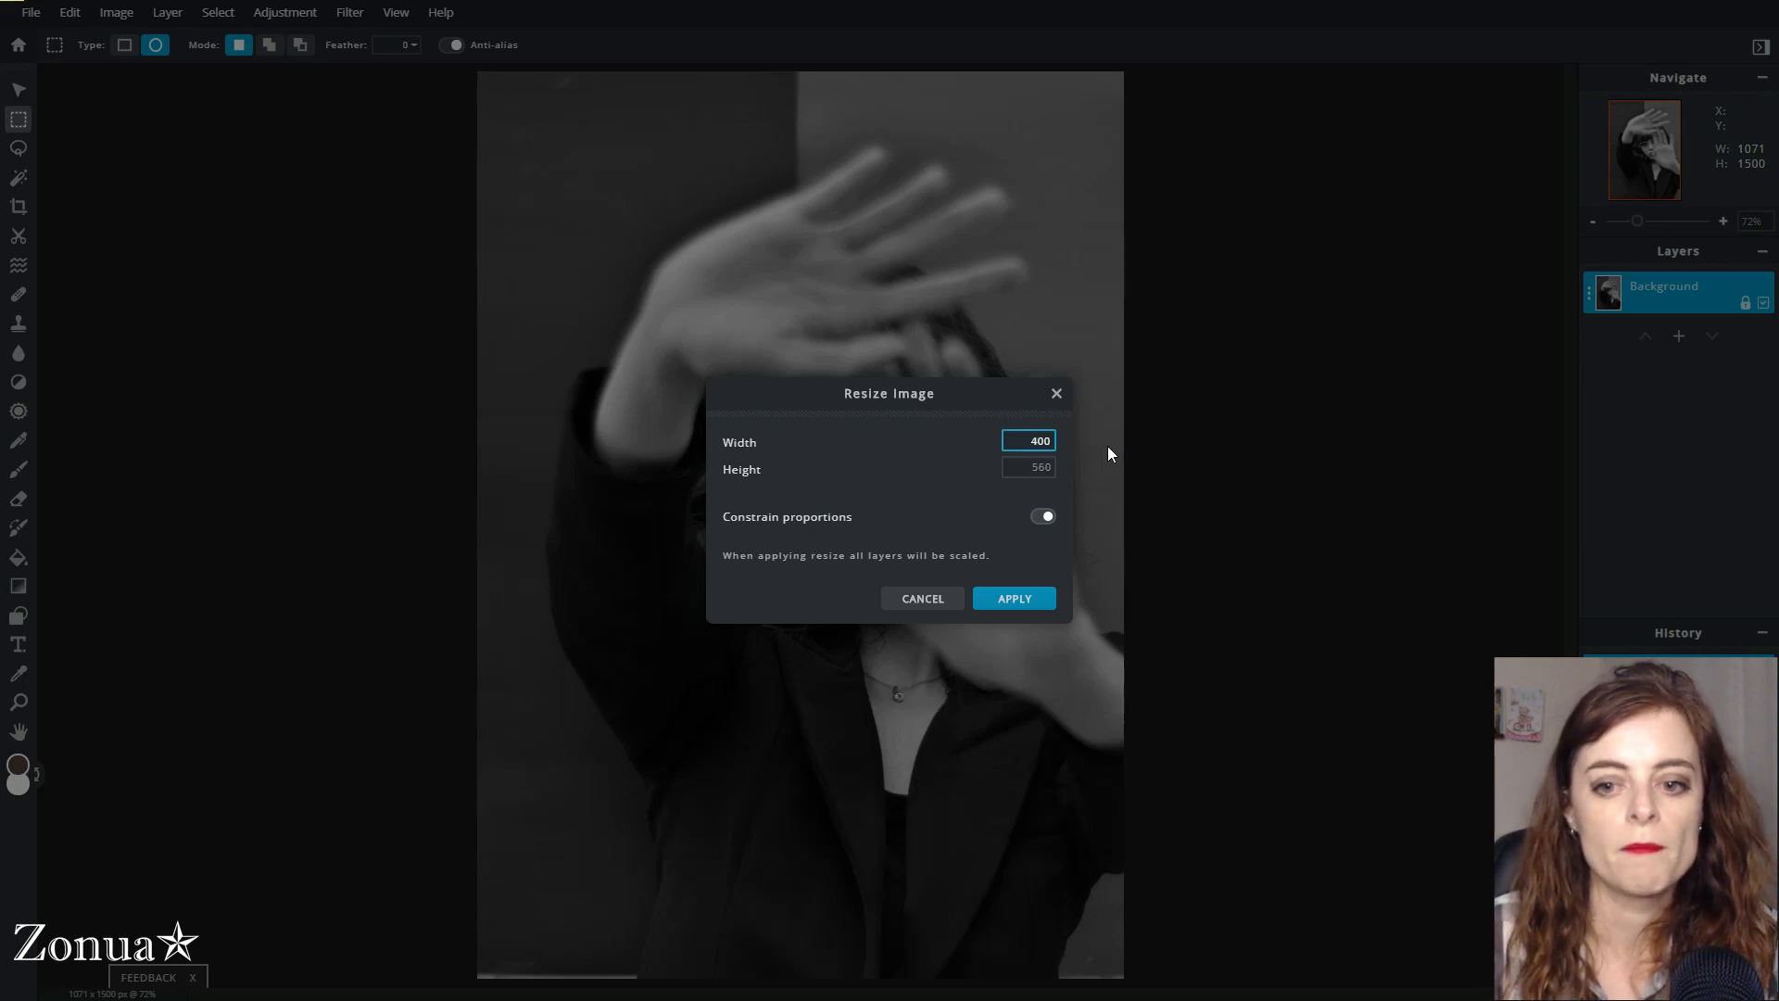
pyautogui.click(1031, 603)
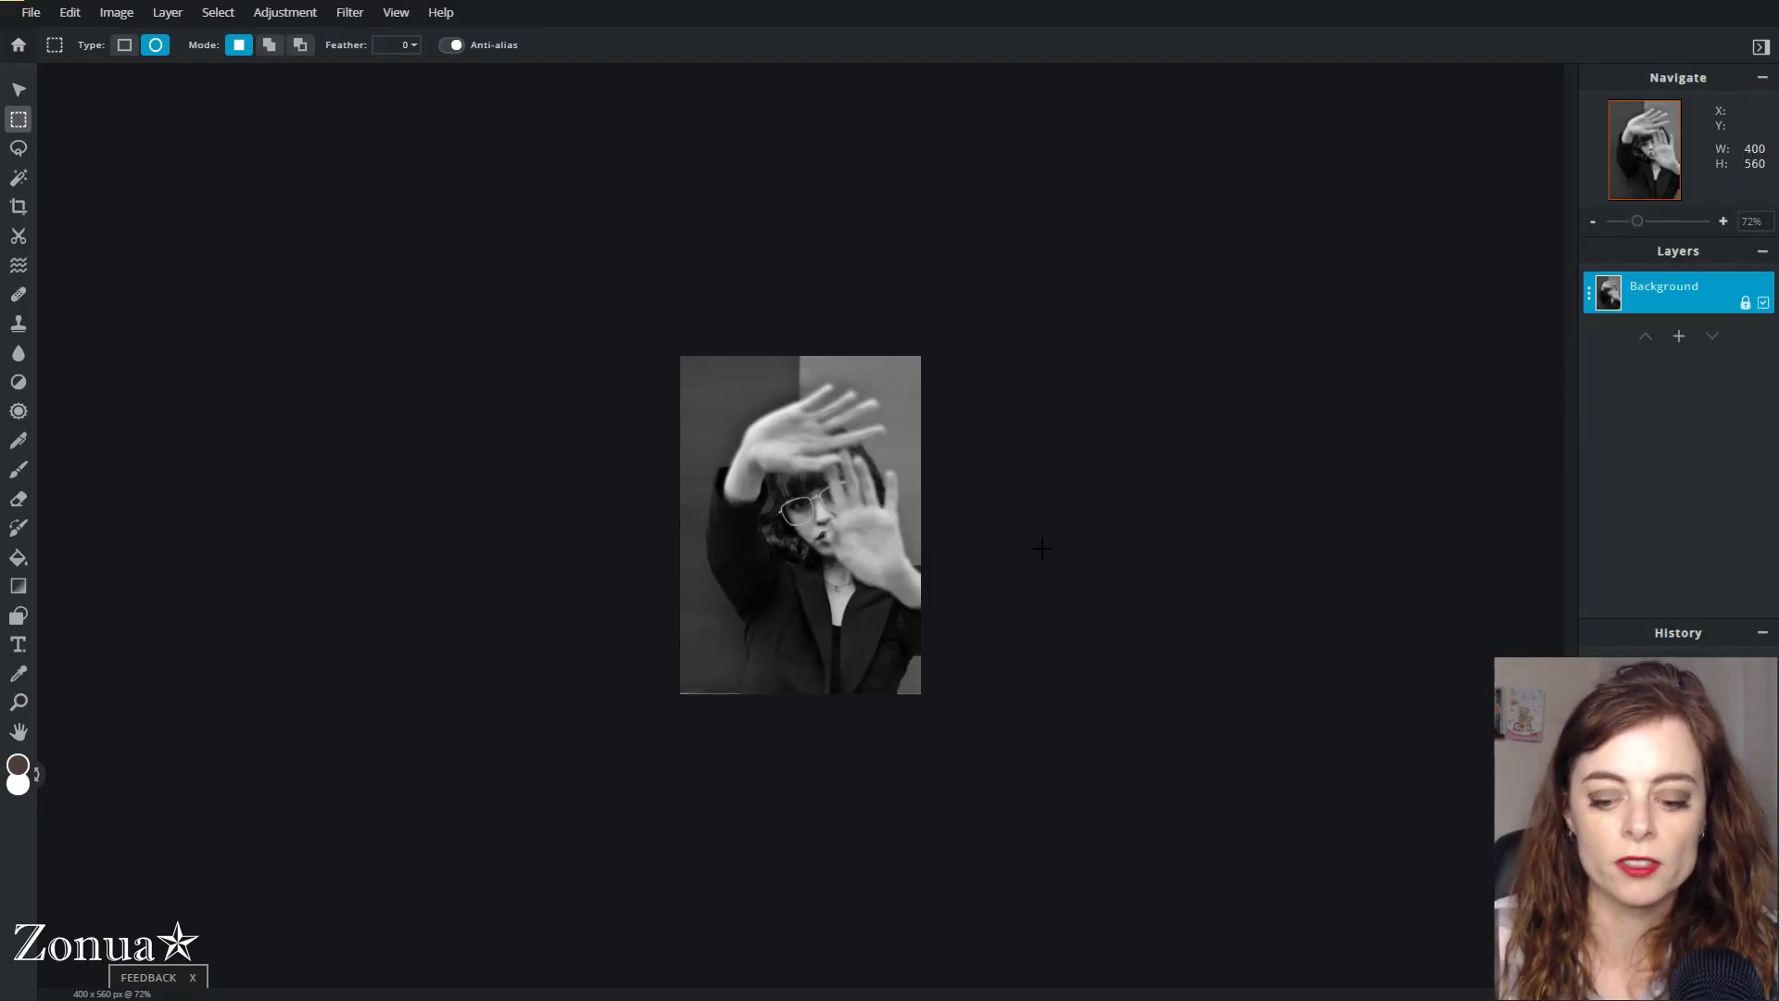
# Crop the image to a 400 px height, moving the square crop frame down slightly around the woman's face and hands
pyautogui.scroll(3, 1042, 549)
pyautogui.scroll(3, 1042, 548)
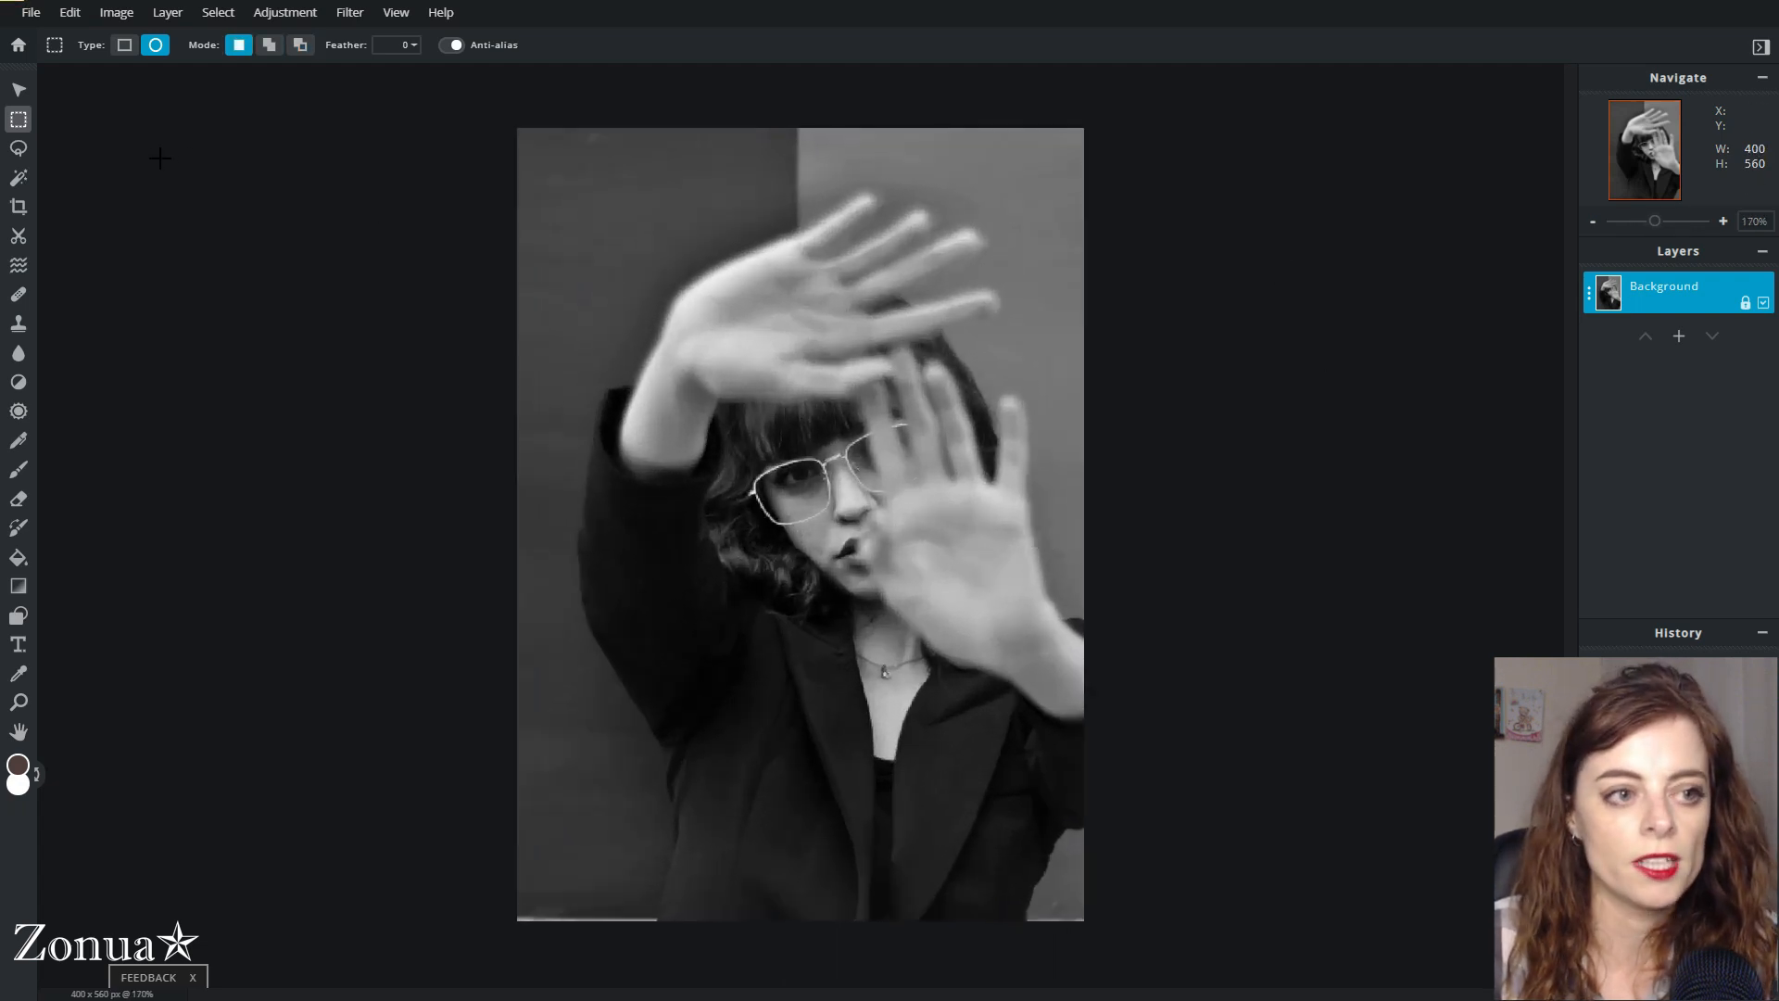
pyautogui.click(18, 206)
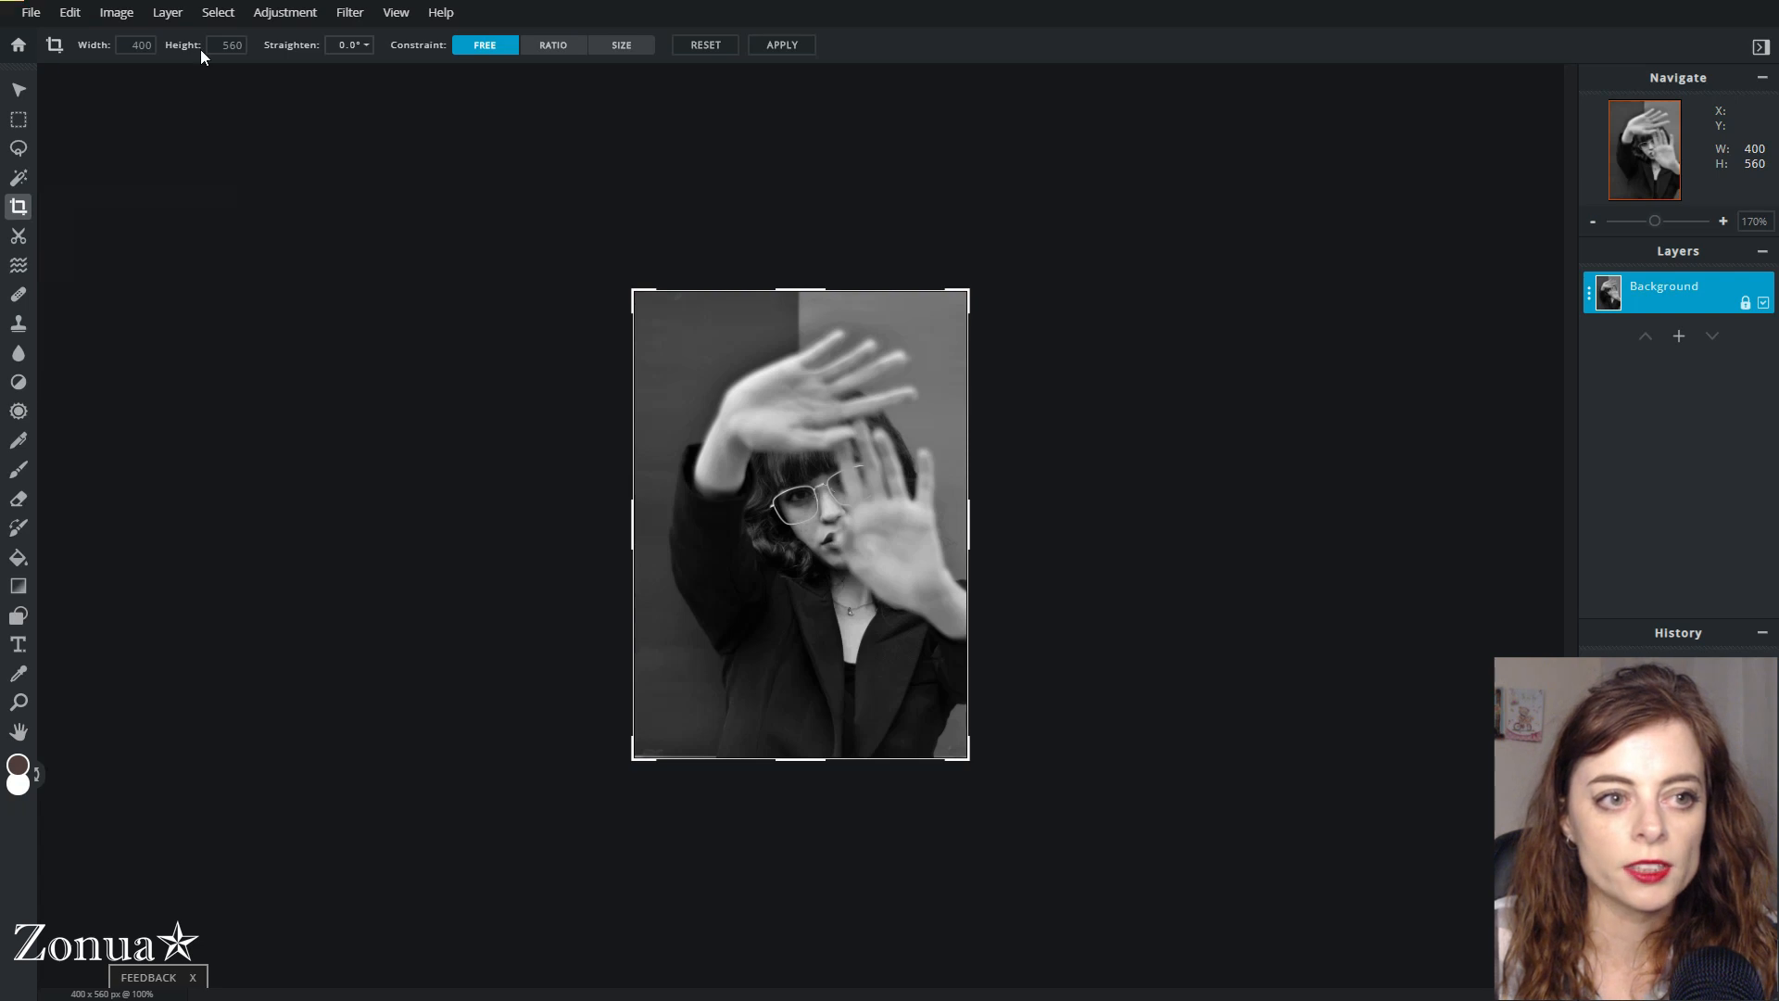
pyautogui.doubleClick(232, 46)
pyautogui.write('400')
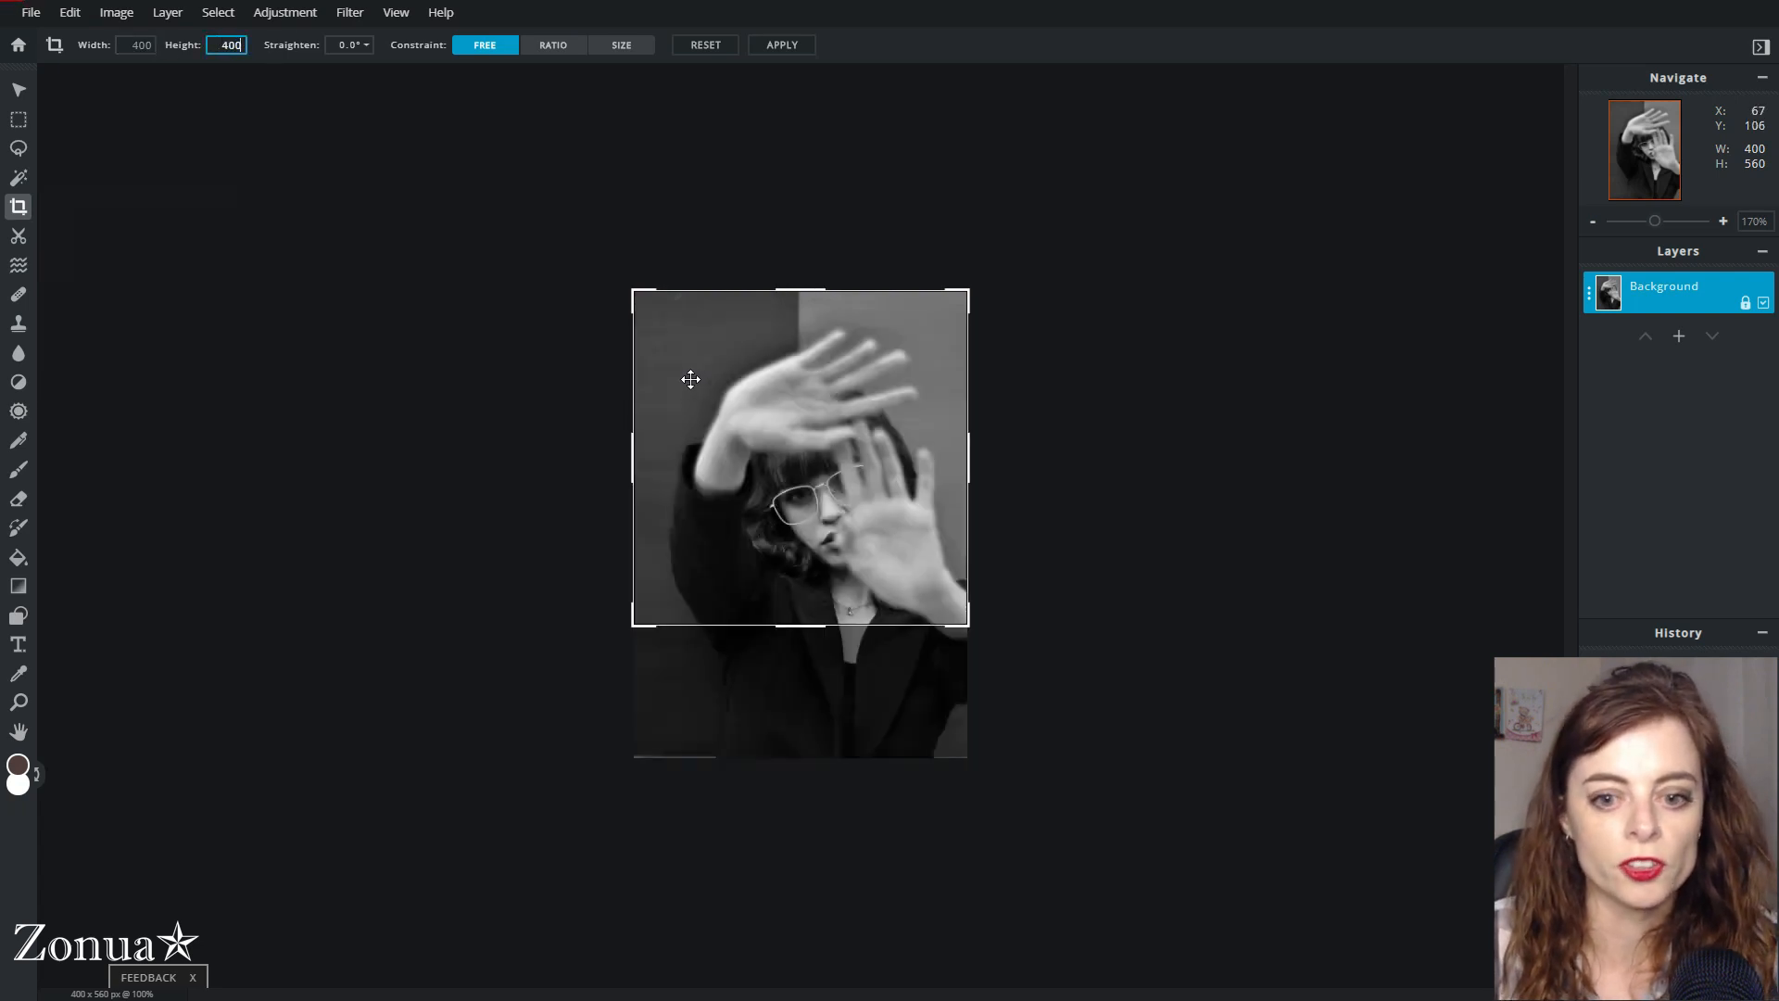
pyautogui.moveTo(737, 380); pyautogui.dragTo(734, 431)
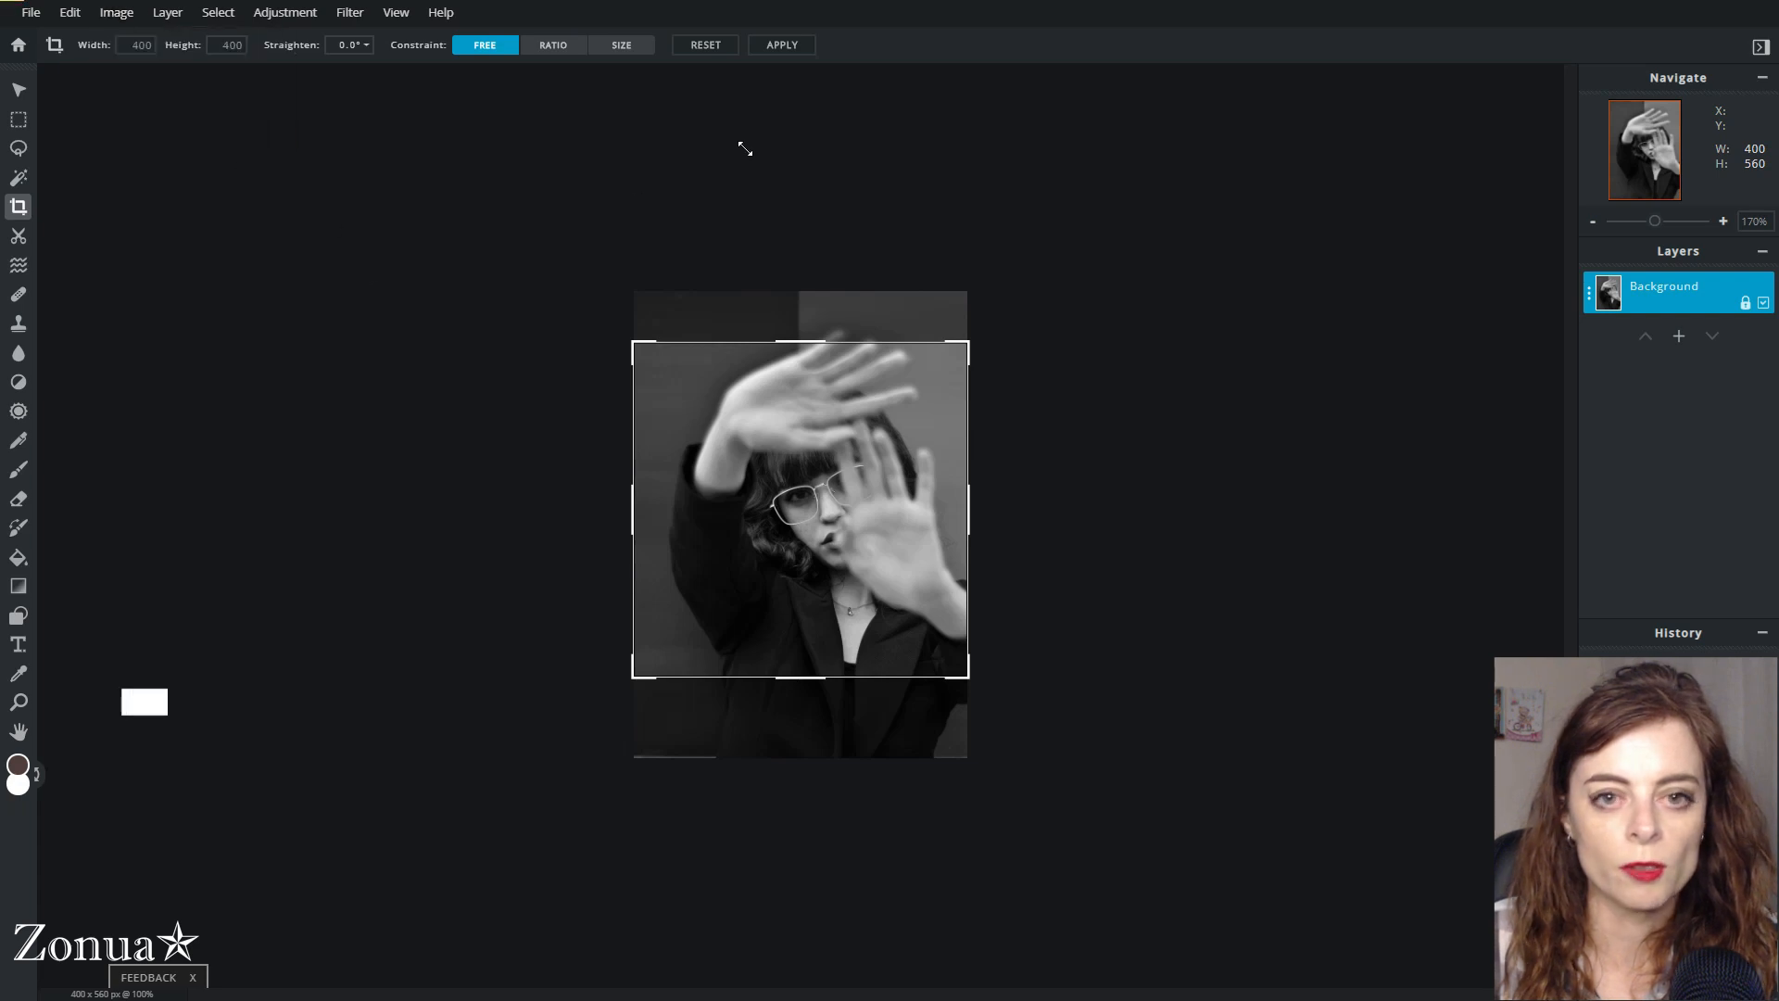
pyautogui.click(795, 48)
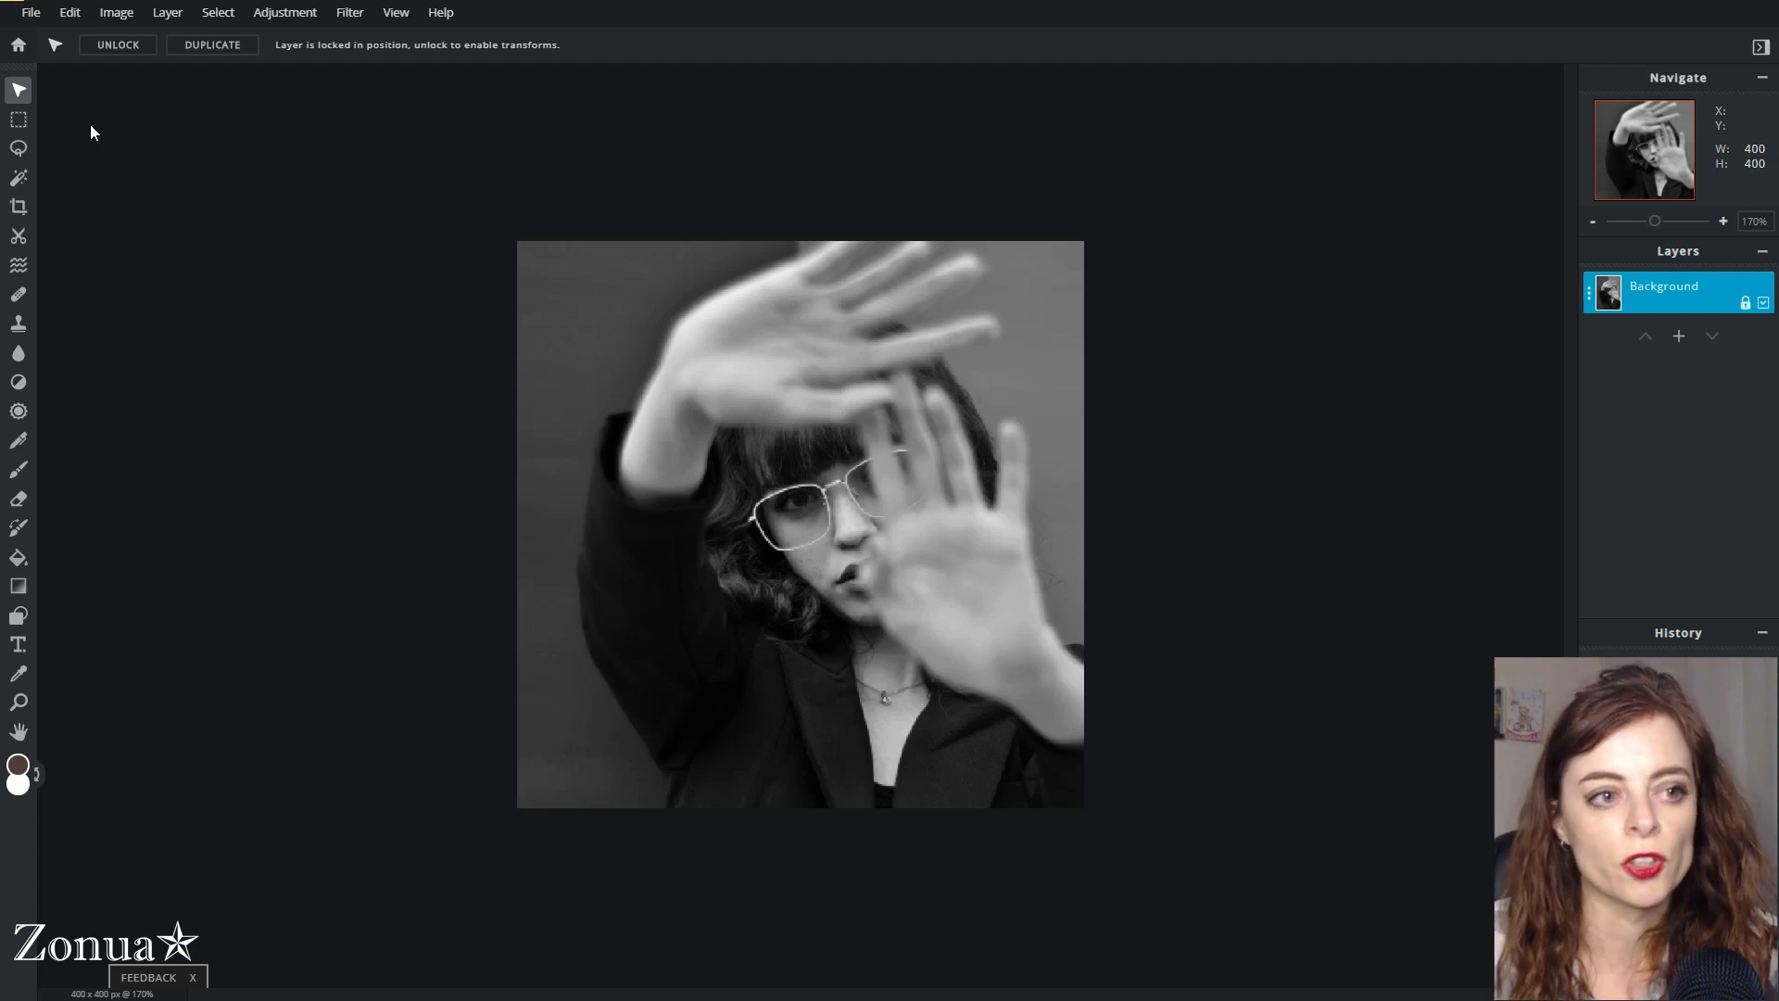
pyautogui.click(16, 122)
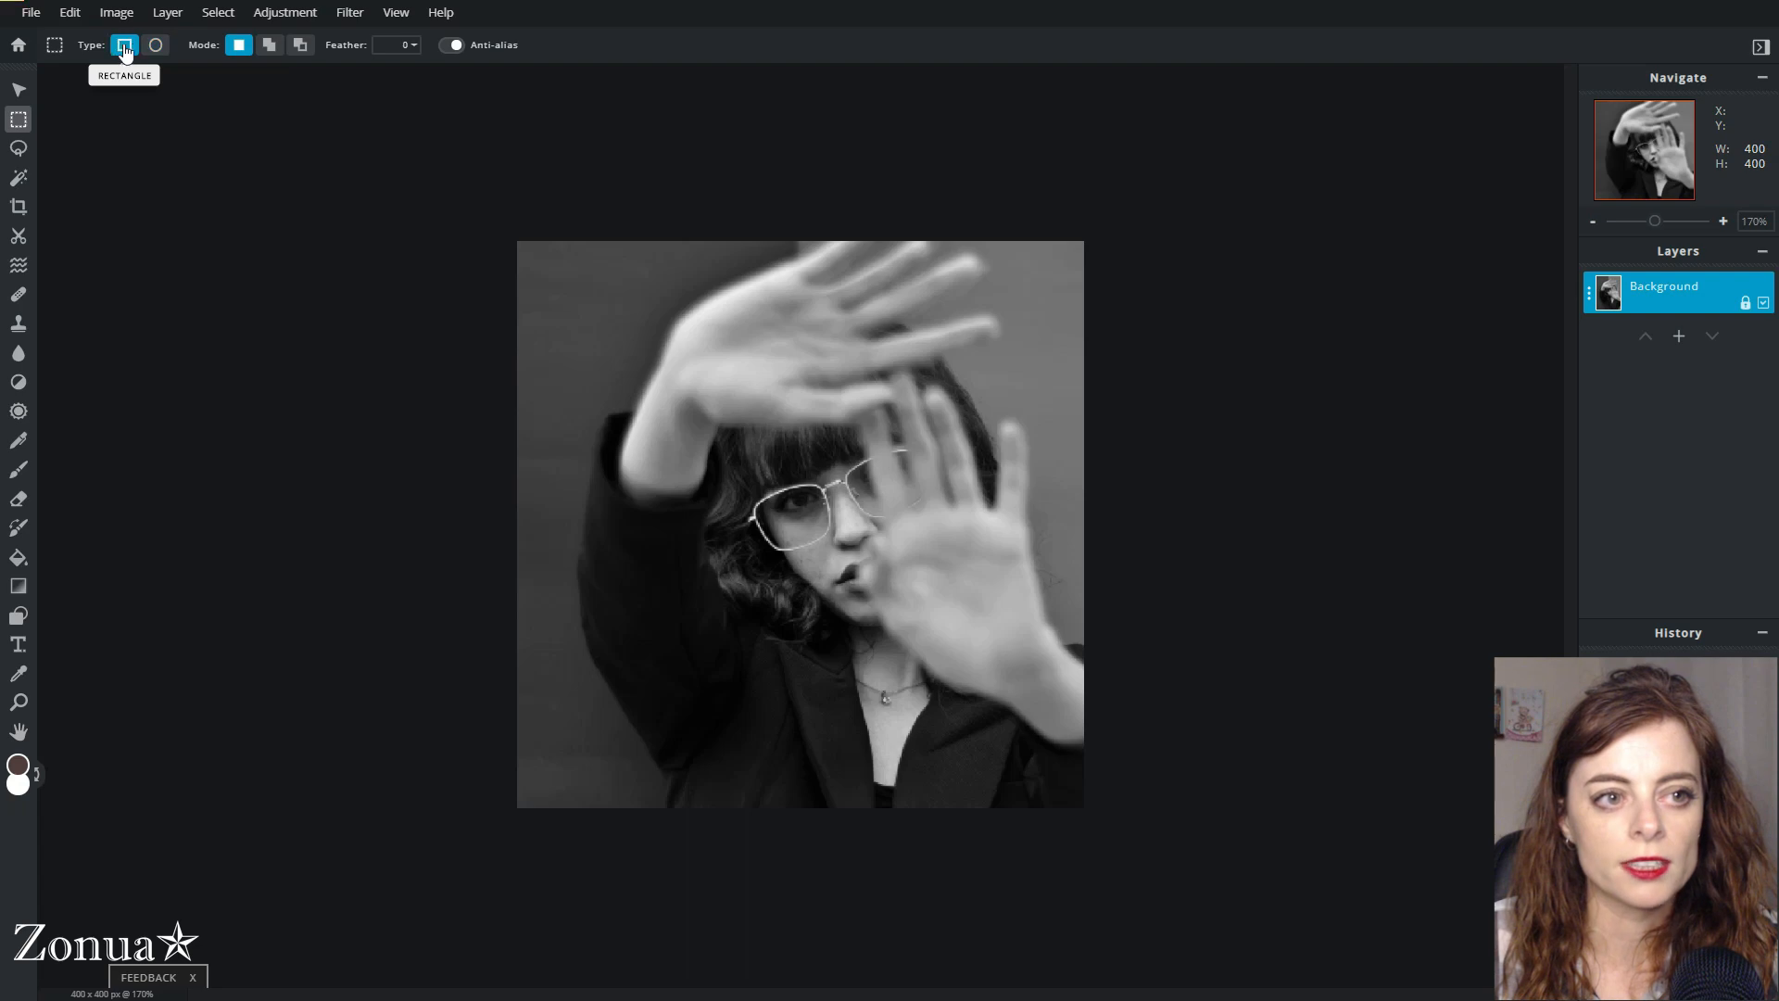
pyautogui.moveTo(686, 317); pyautogui.dragTo(1026, 598)
pyautogui.click(480, 319)
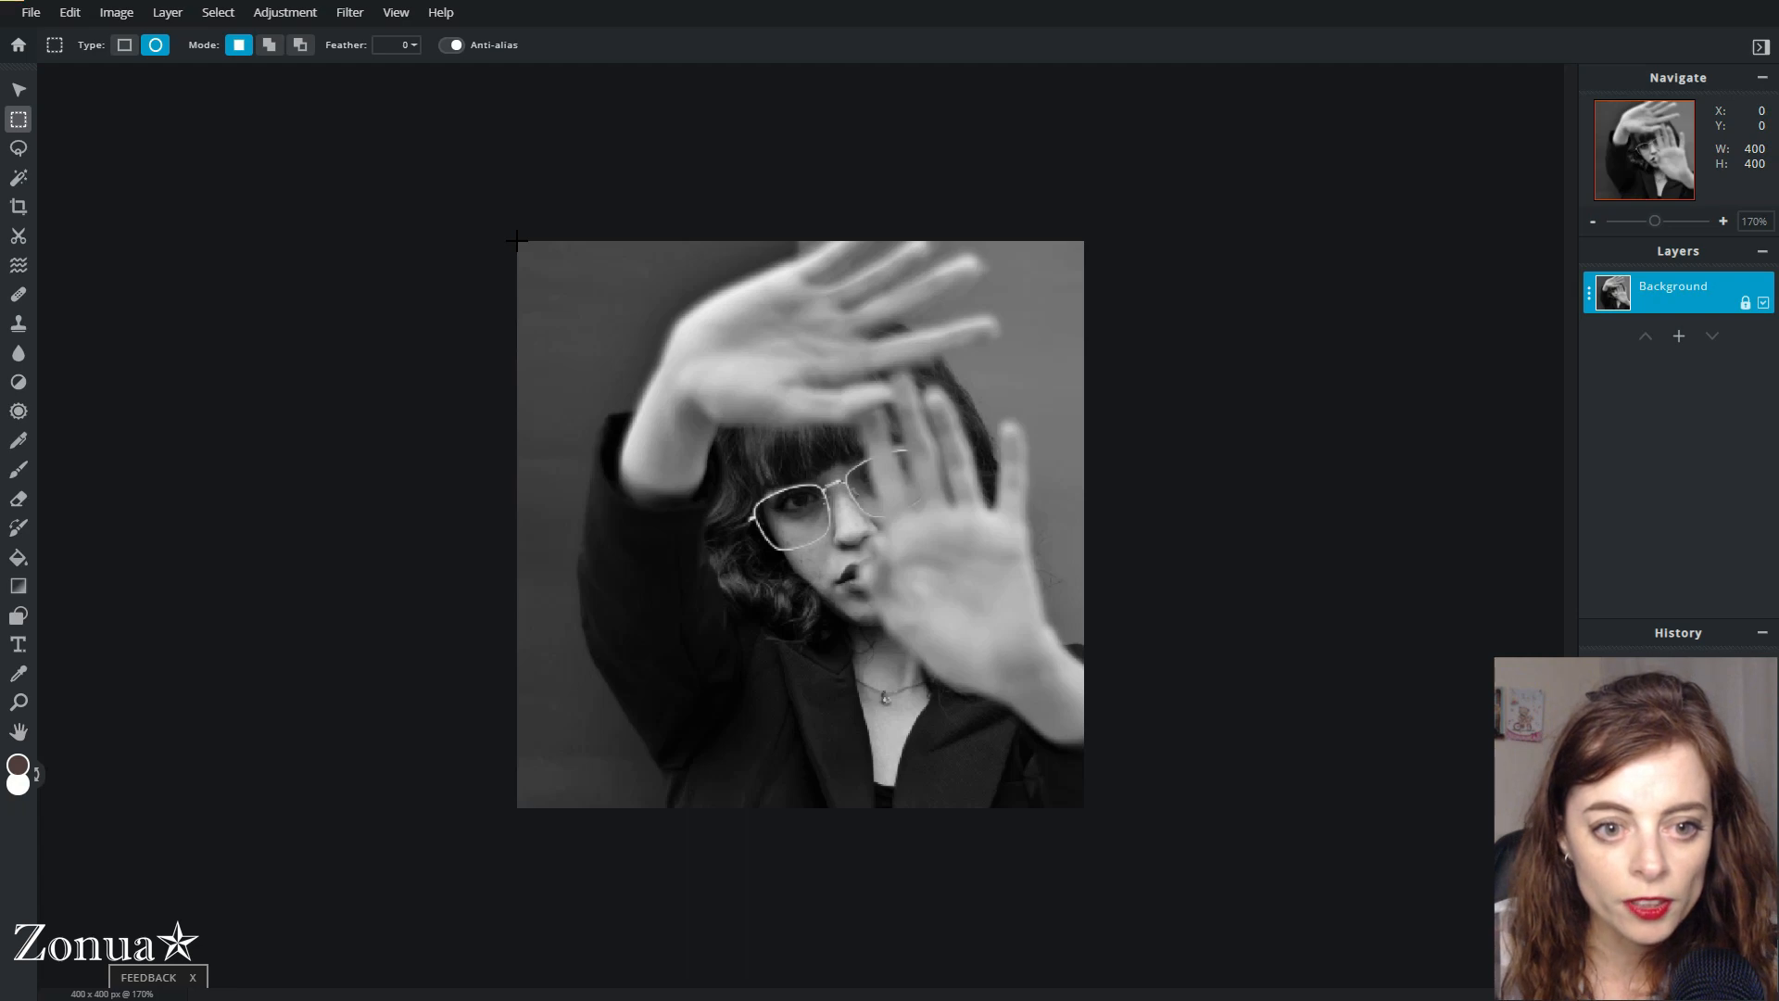
pyautogui.scroll(3, 516, 243)
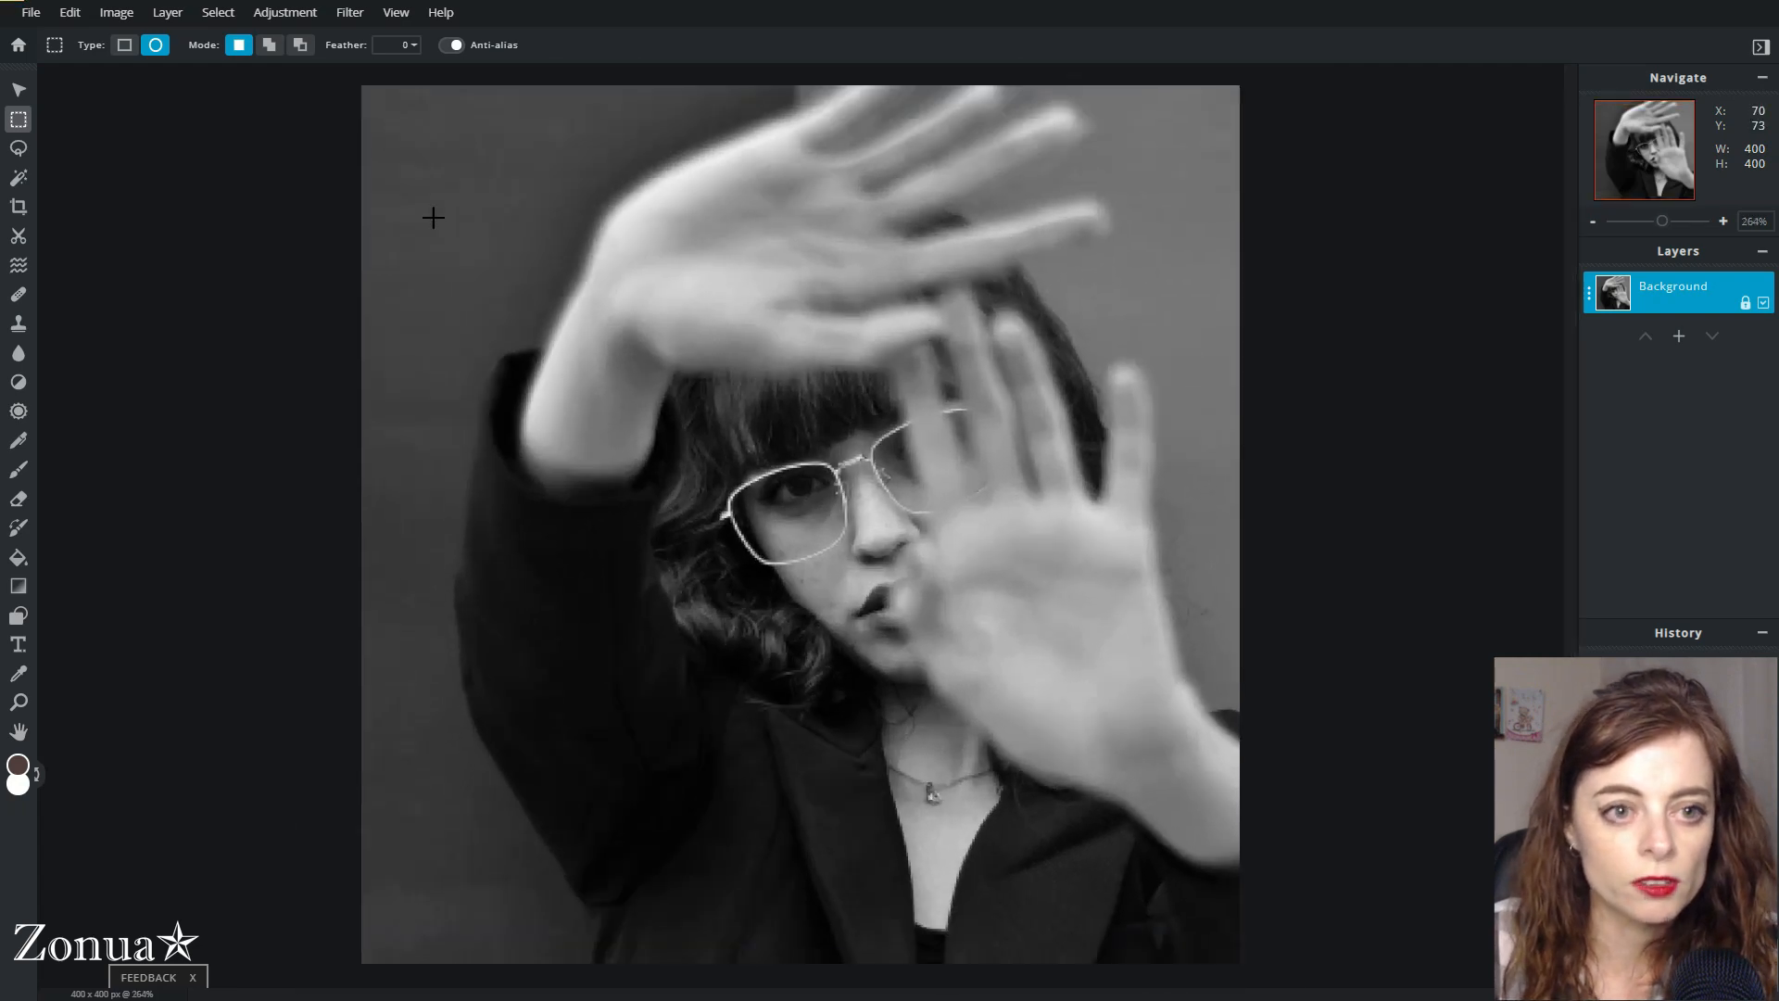
pyautogui.moveTo(362, 84); pyautogui.dragTo(1244, 960)
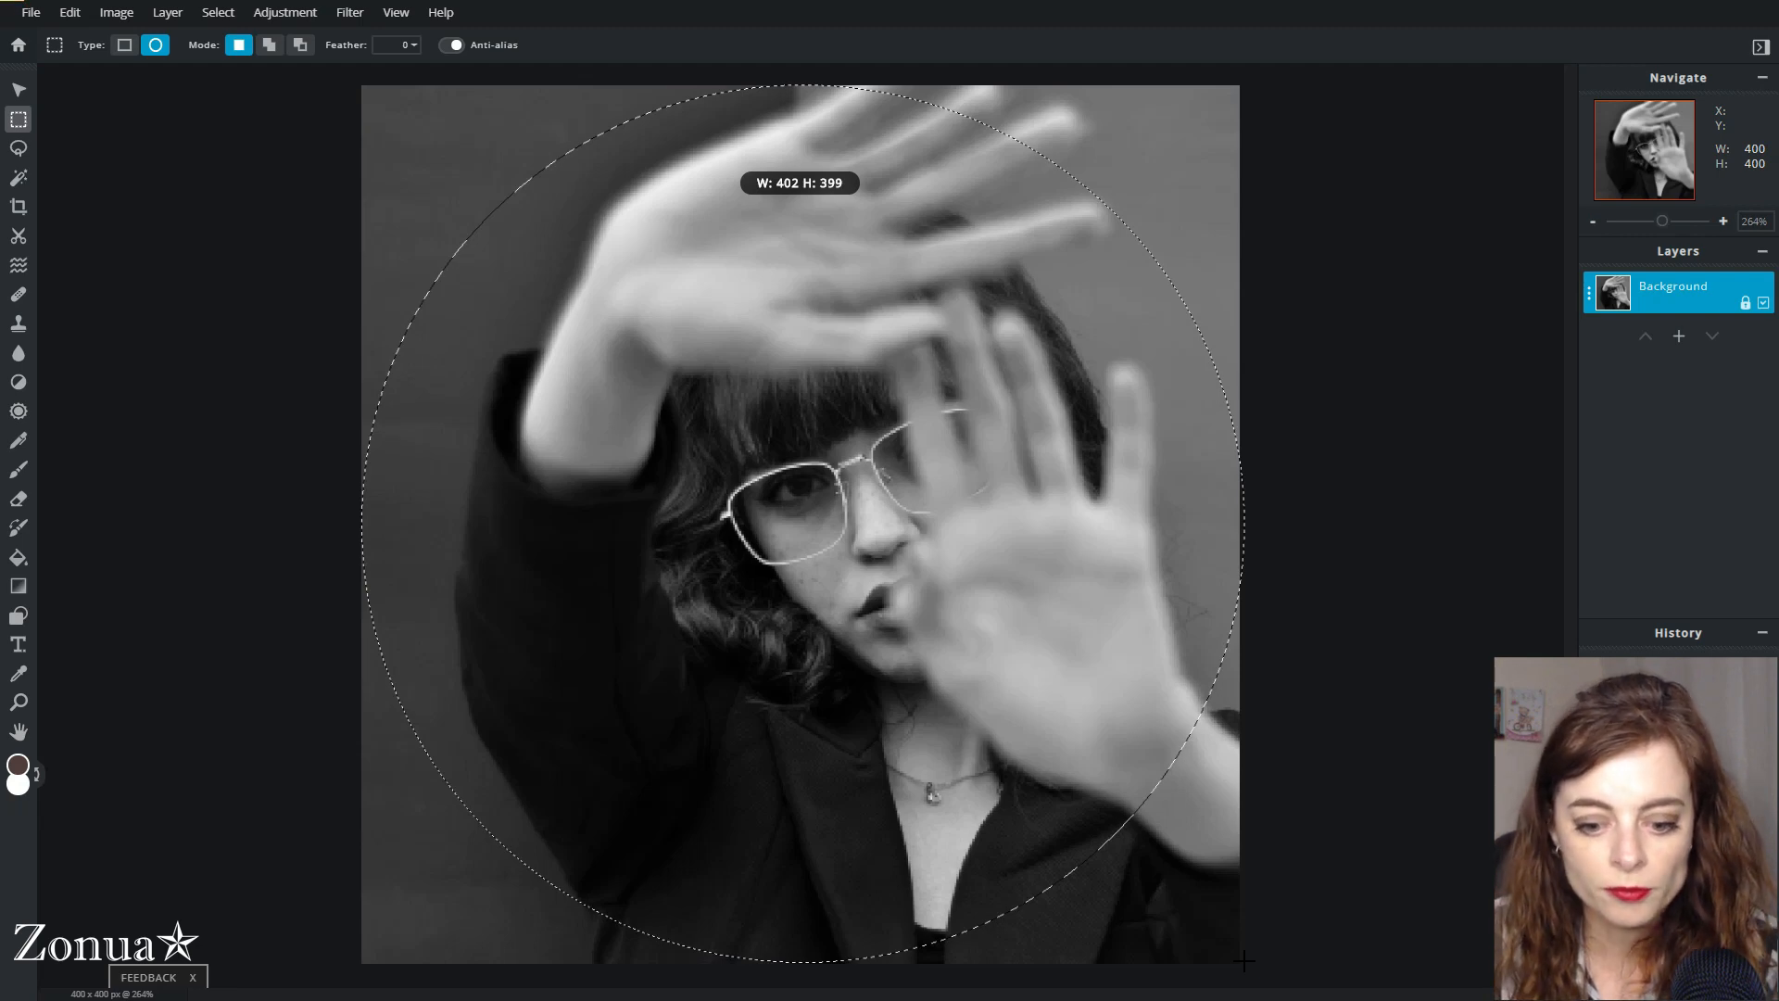
pyautogui.moveTo(1239, 958); pyautogui.dragTo(1240, 958)
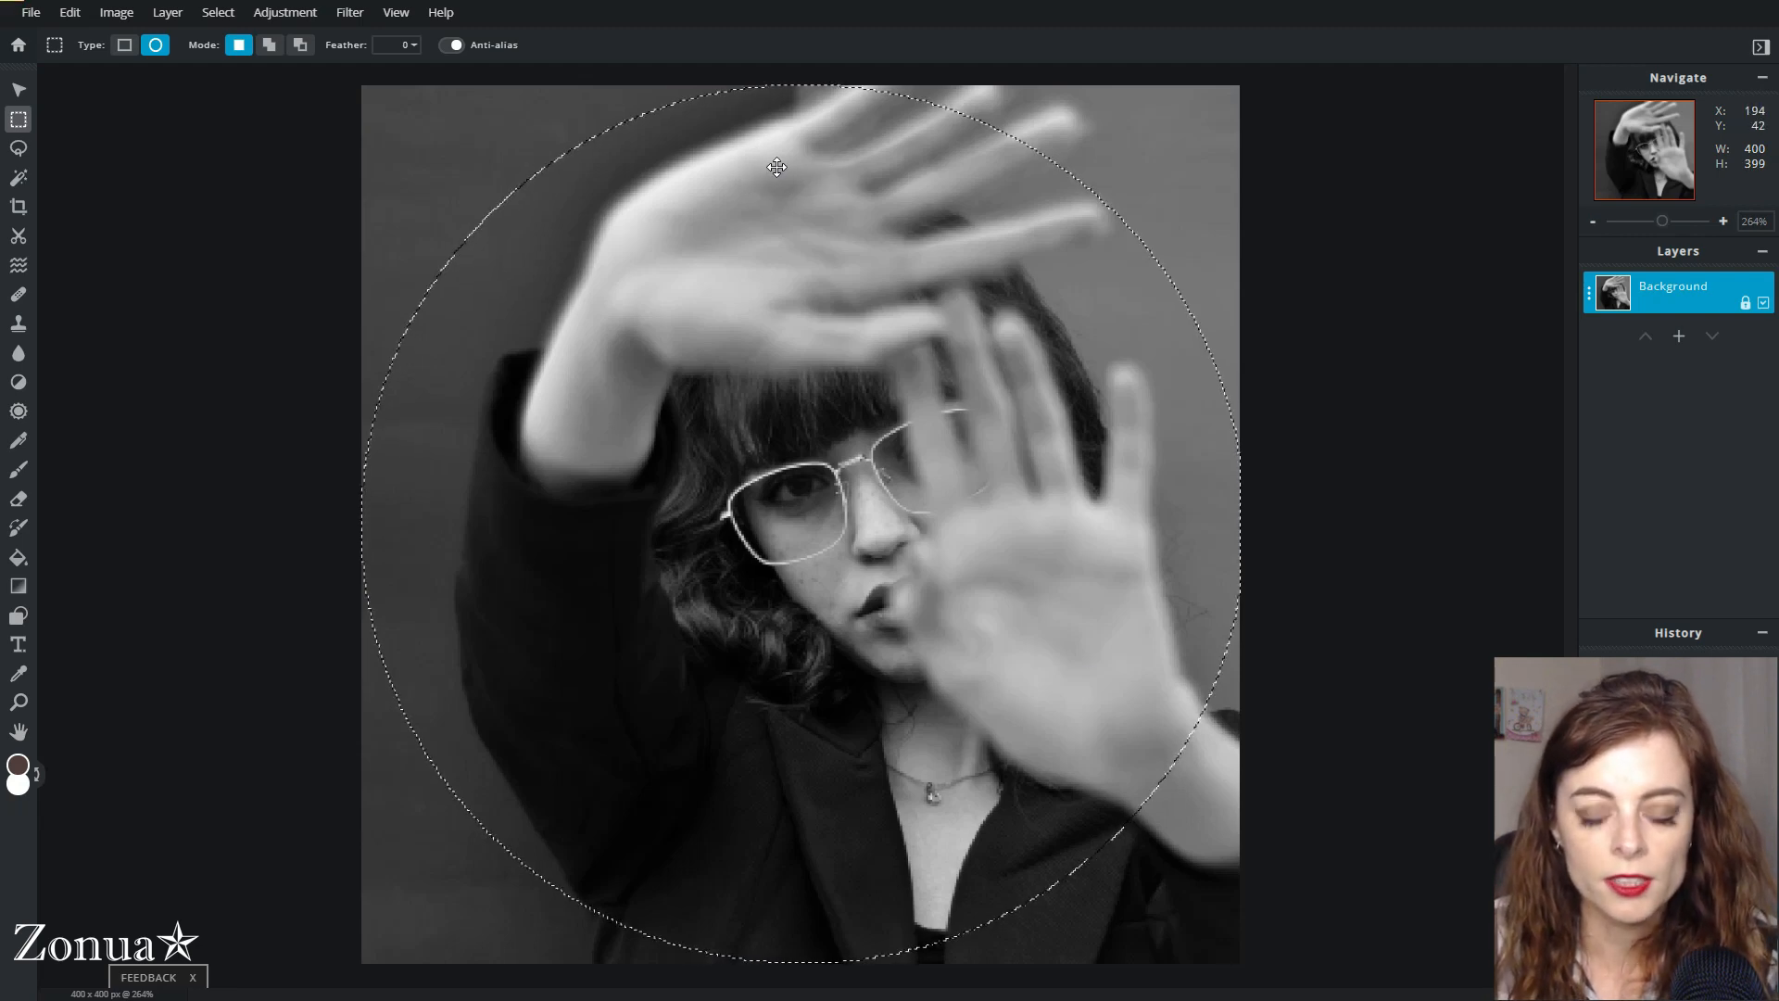
pyautogui.click(360, 86)
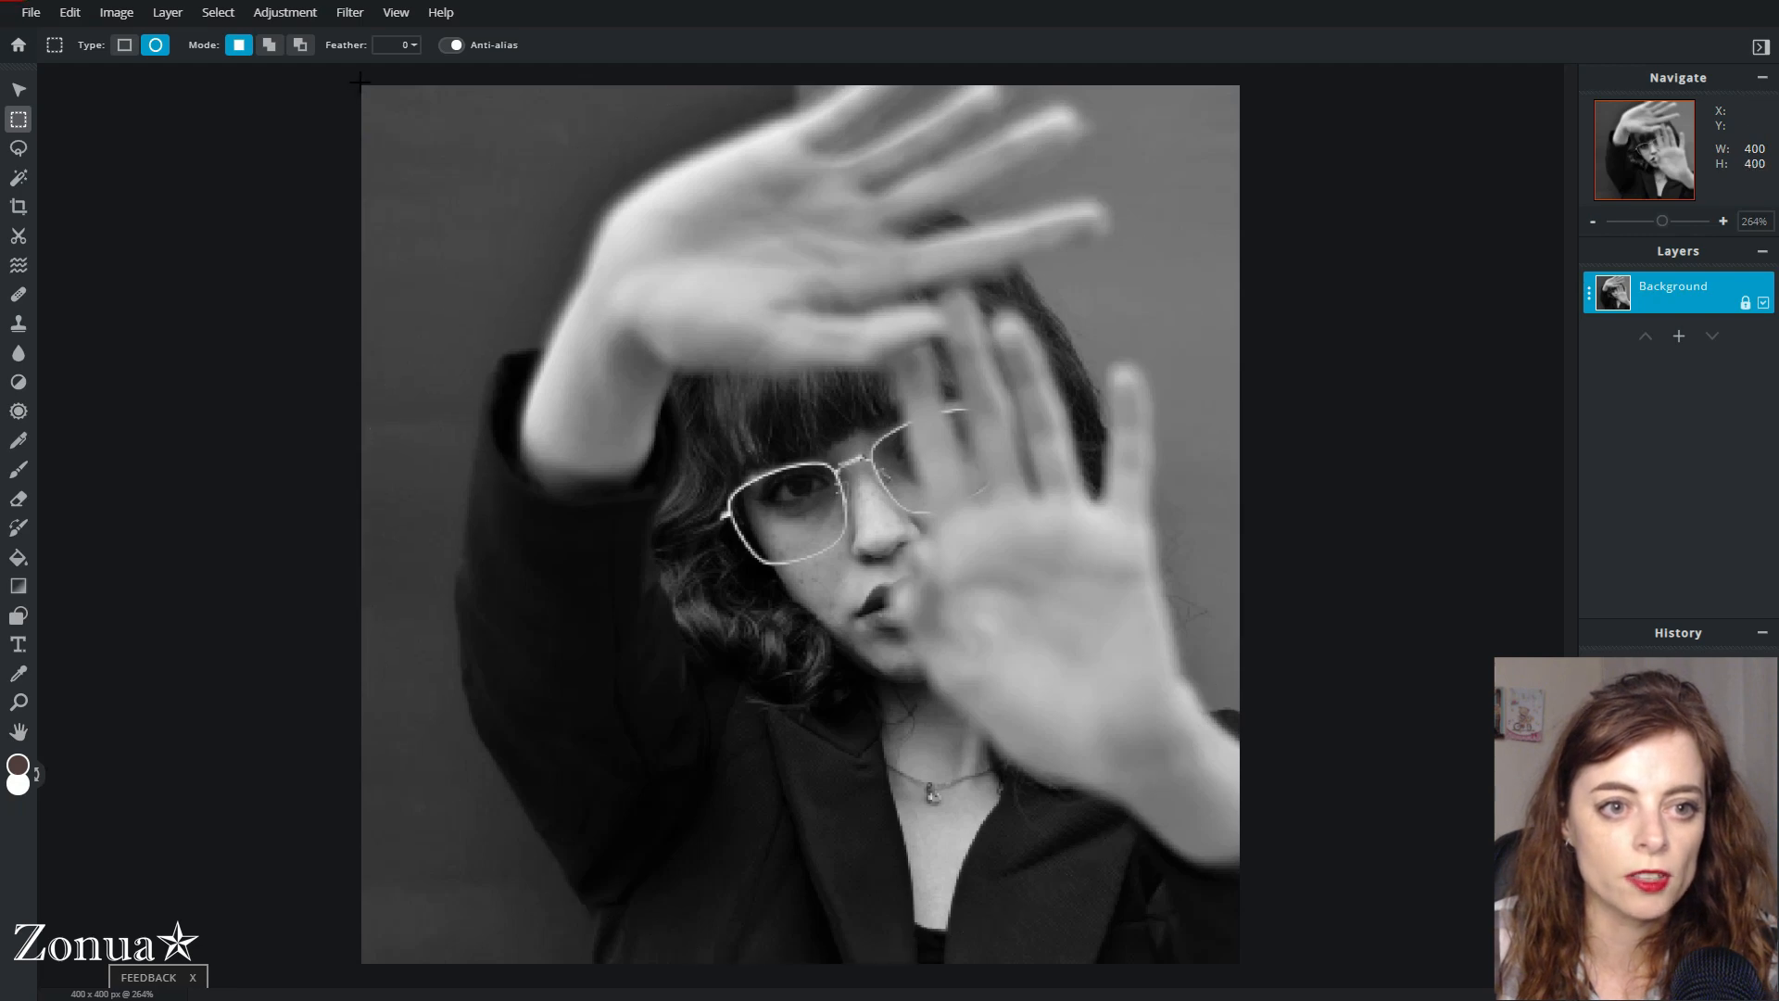
pyautogui.moveTo(360, 84)
pyautogui.mouseDown()
pyautogui.moveTo(615, 329)
pyautogui.moveTo(529, 510)
pyautogui.moveTo(547, 515)
pyautogui.moveTo(358, 89)
pyautogui.mouseUp()
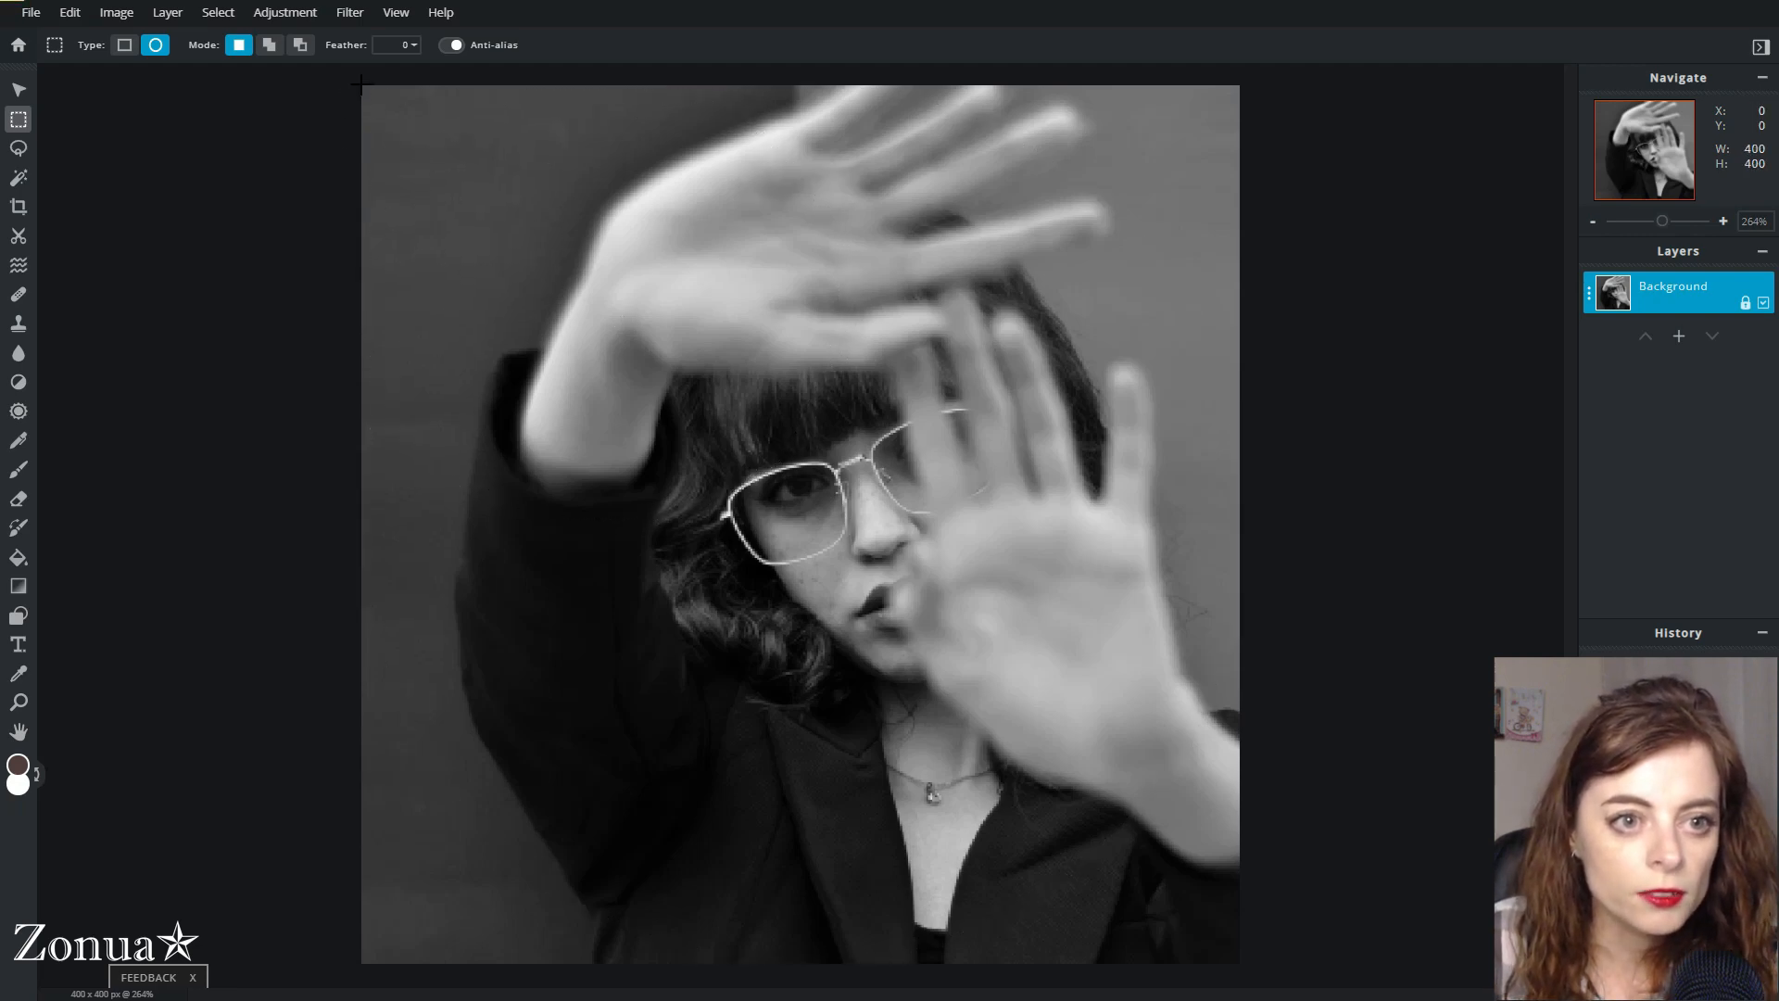
# Draw a circular marquee selection of 400 × 400 px from the image's top-left corner to its bottom-right corner
pyautogui.moveTo(361, 86); pyautogui.dragTo(1240, 964)
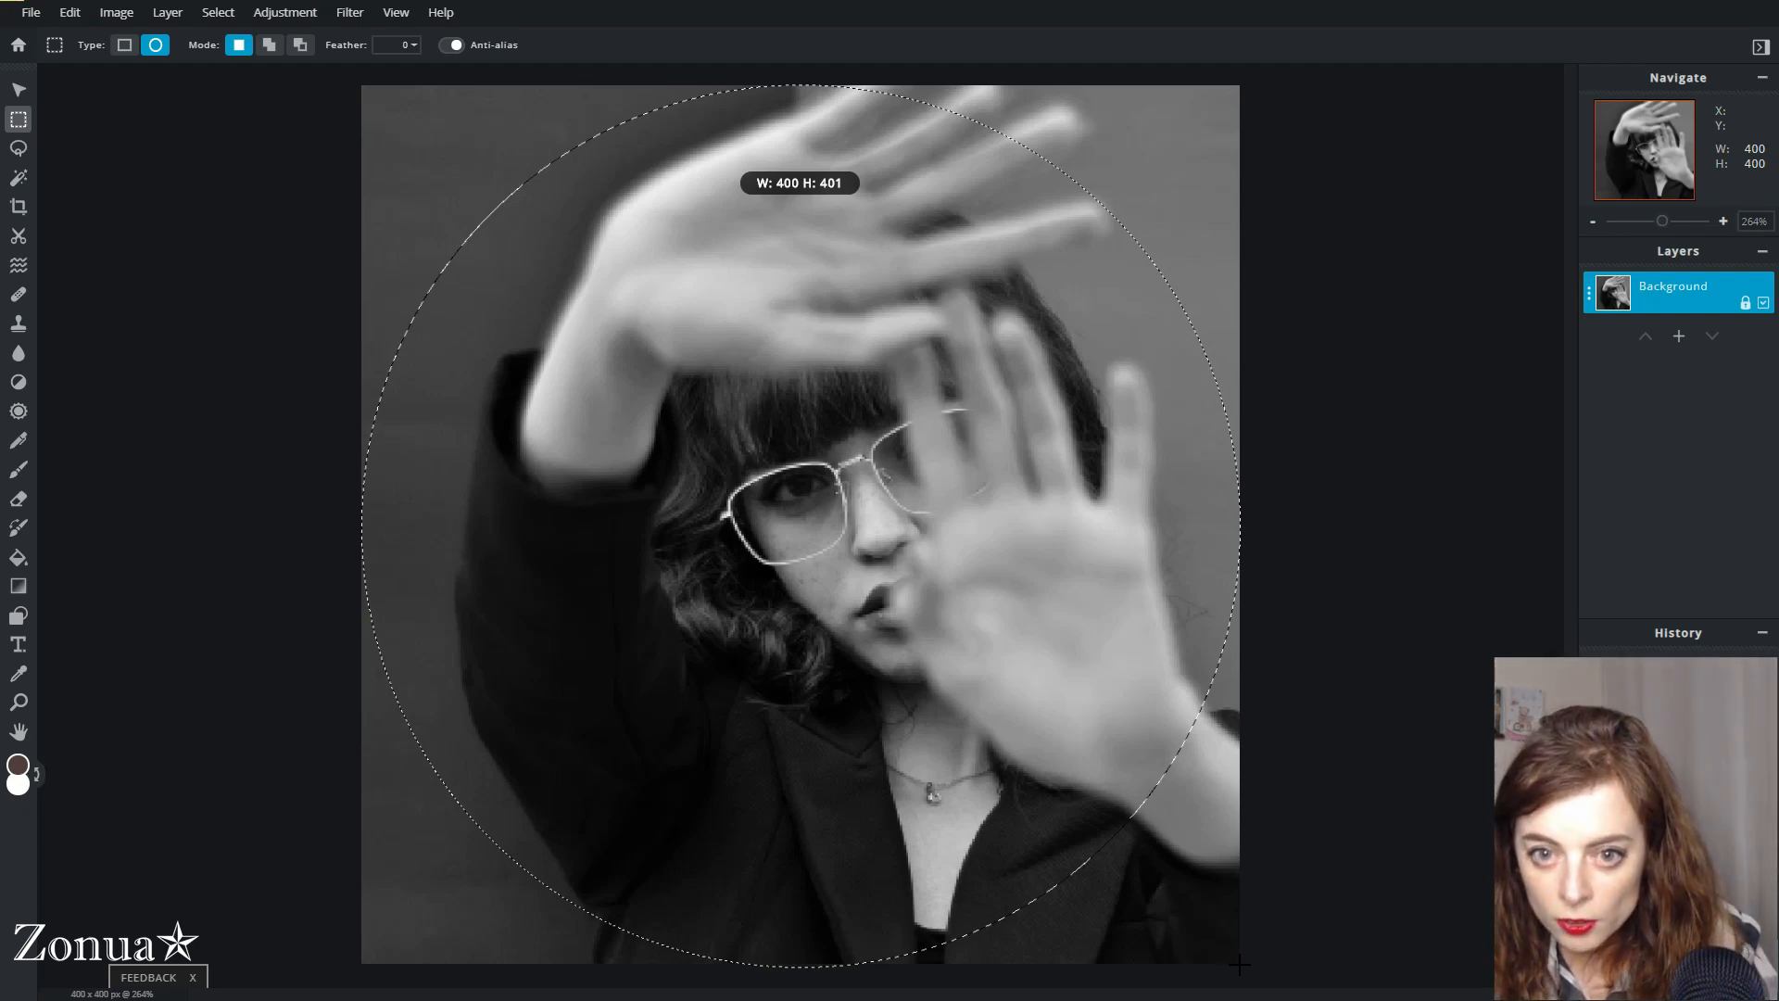
pyautogui.moveTo(1240, 963); pyautogui.dragTo(1240, 961)
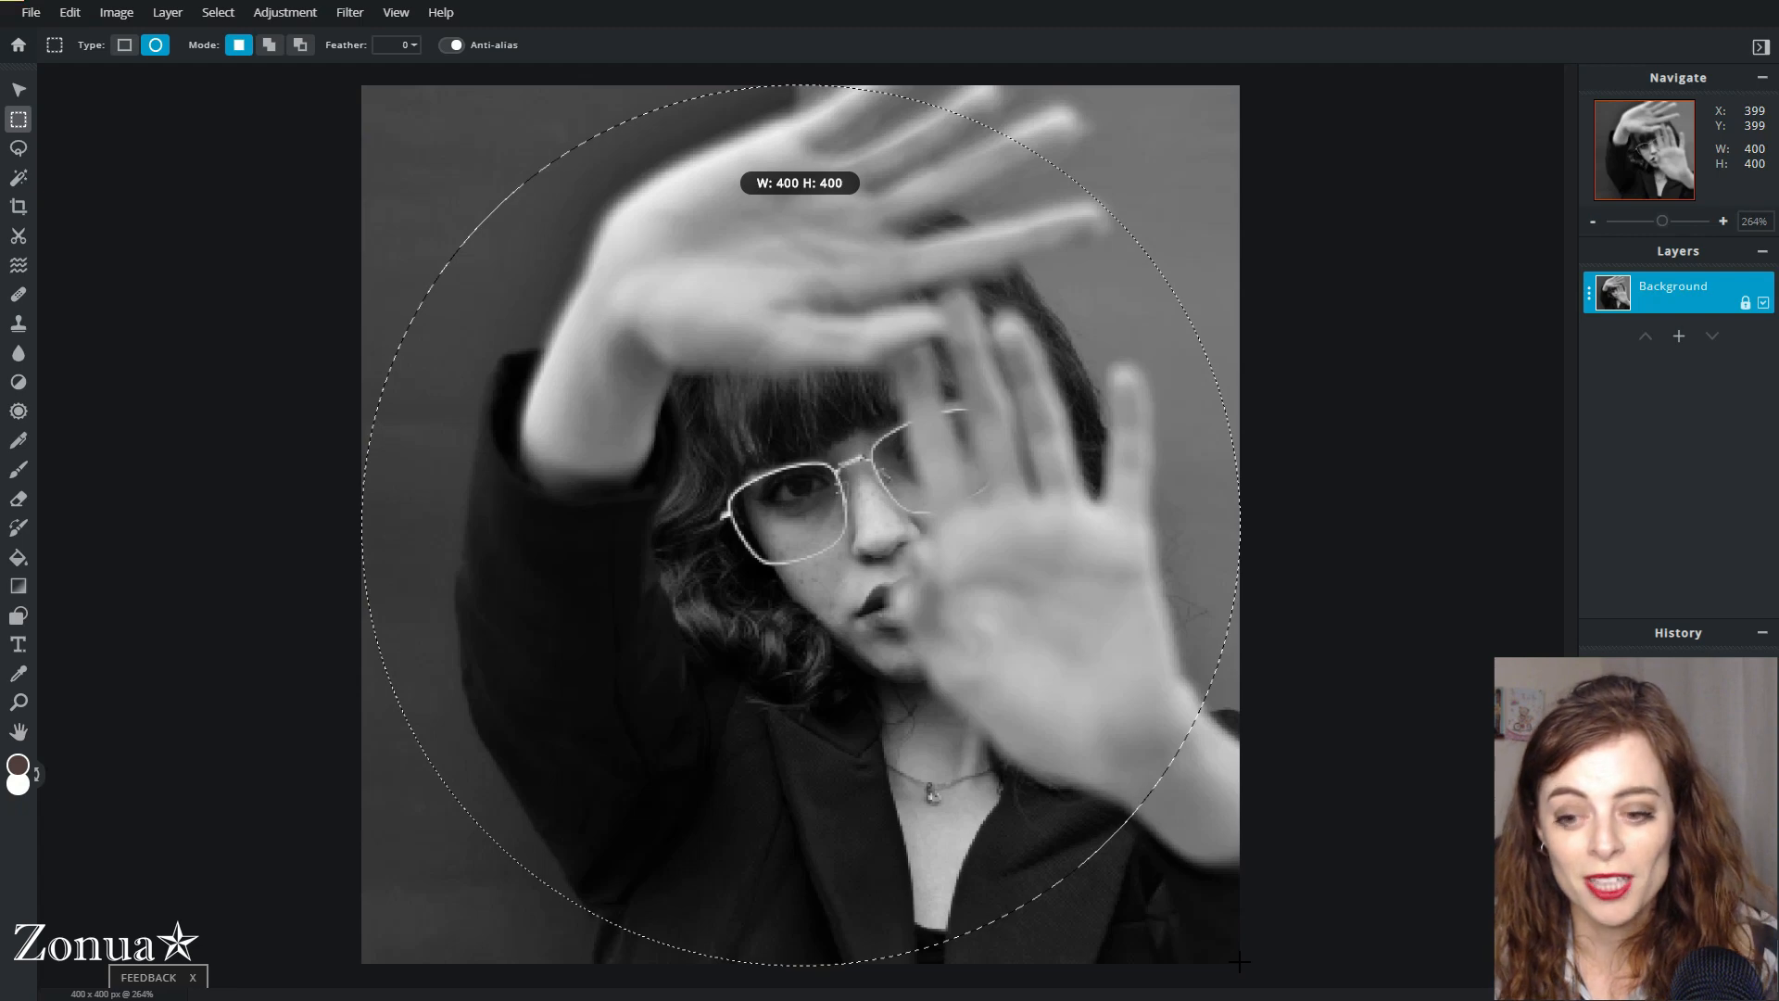
pyautogui.moveTo(1240, 964); pyautogui.dragTo(1240, 964)
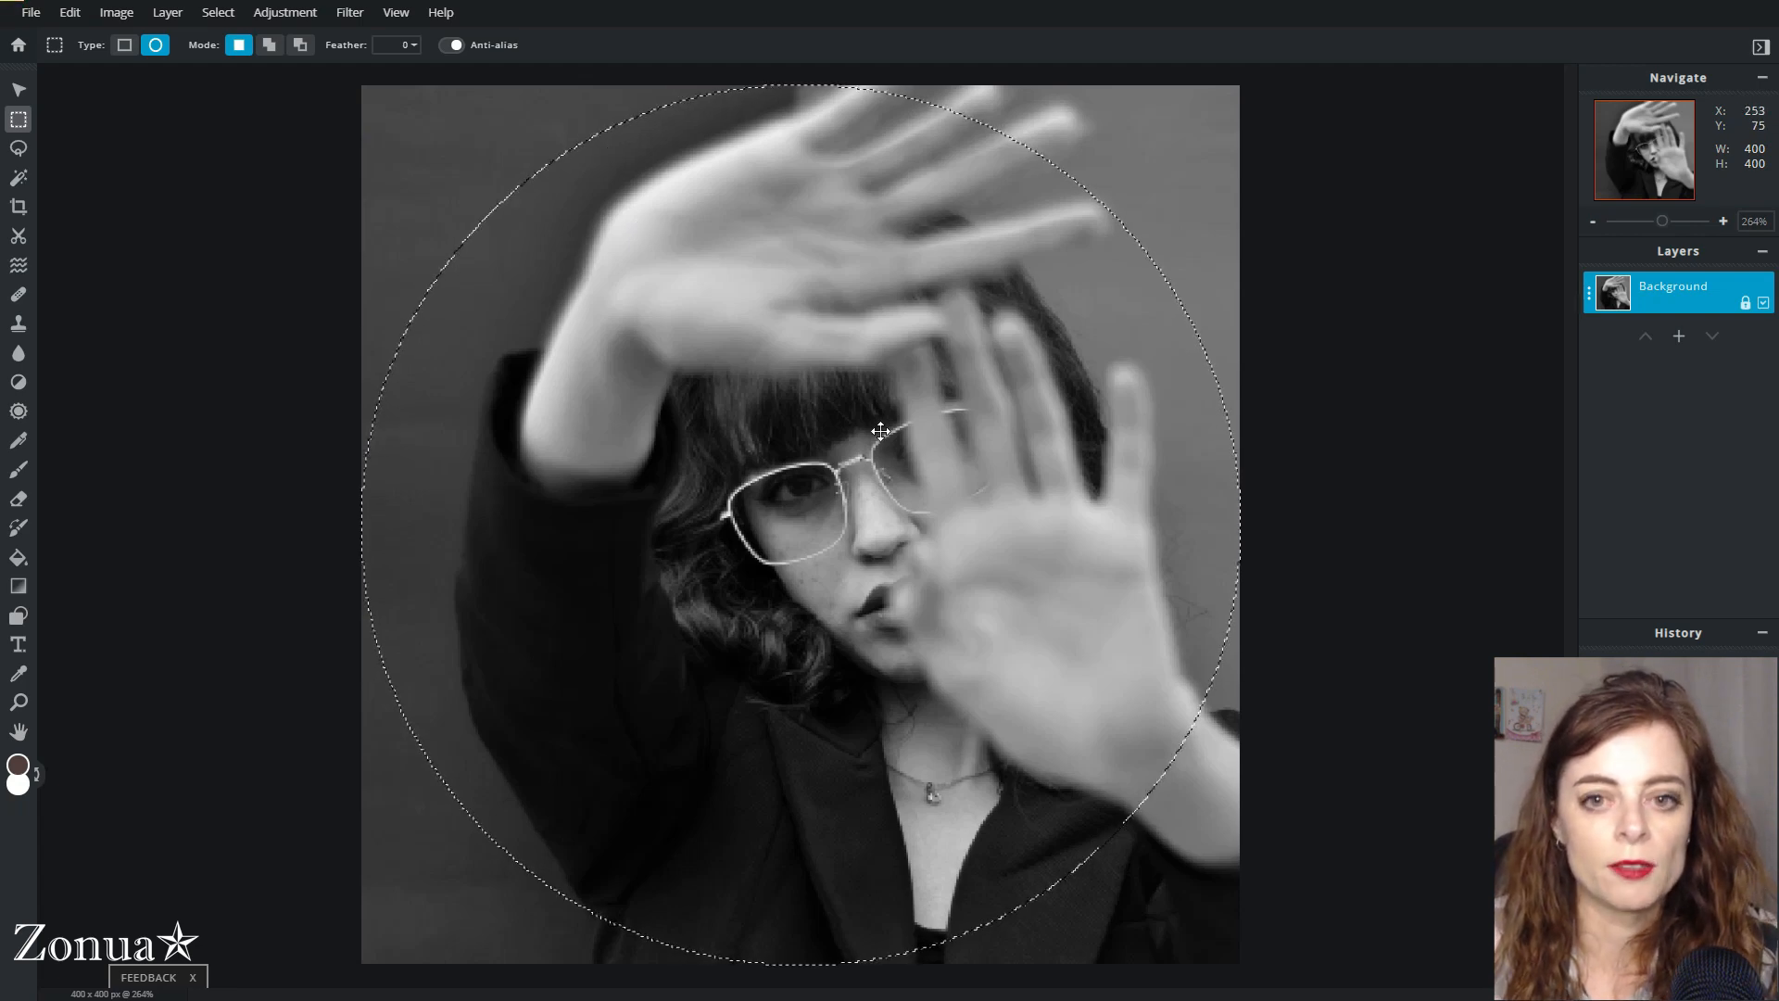
# Invert the circular selection, delete the photo's corners outside the circle, and clear the selection
pyautogui.rightClick(944, 273)
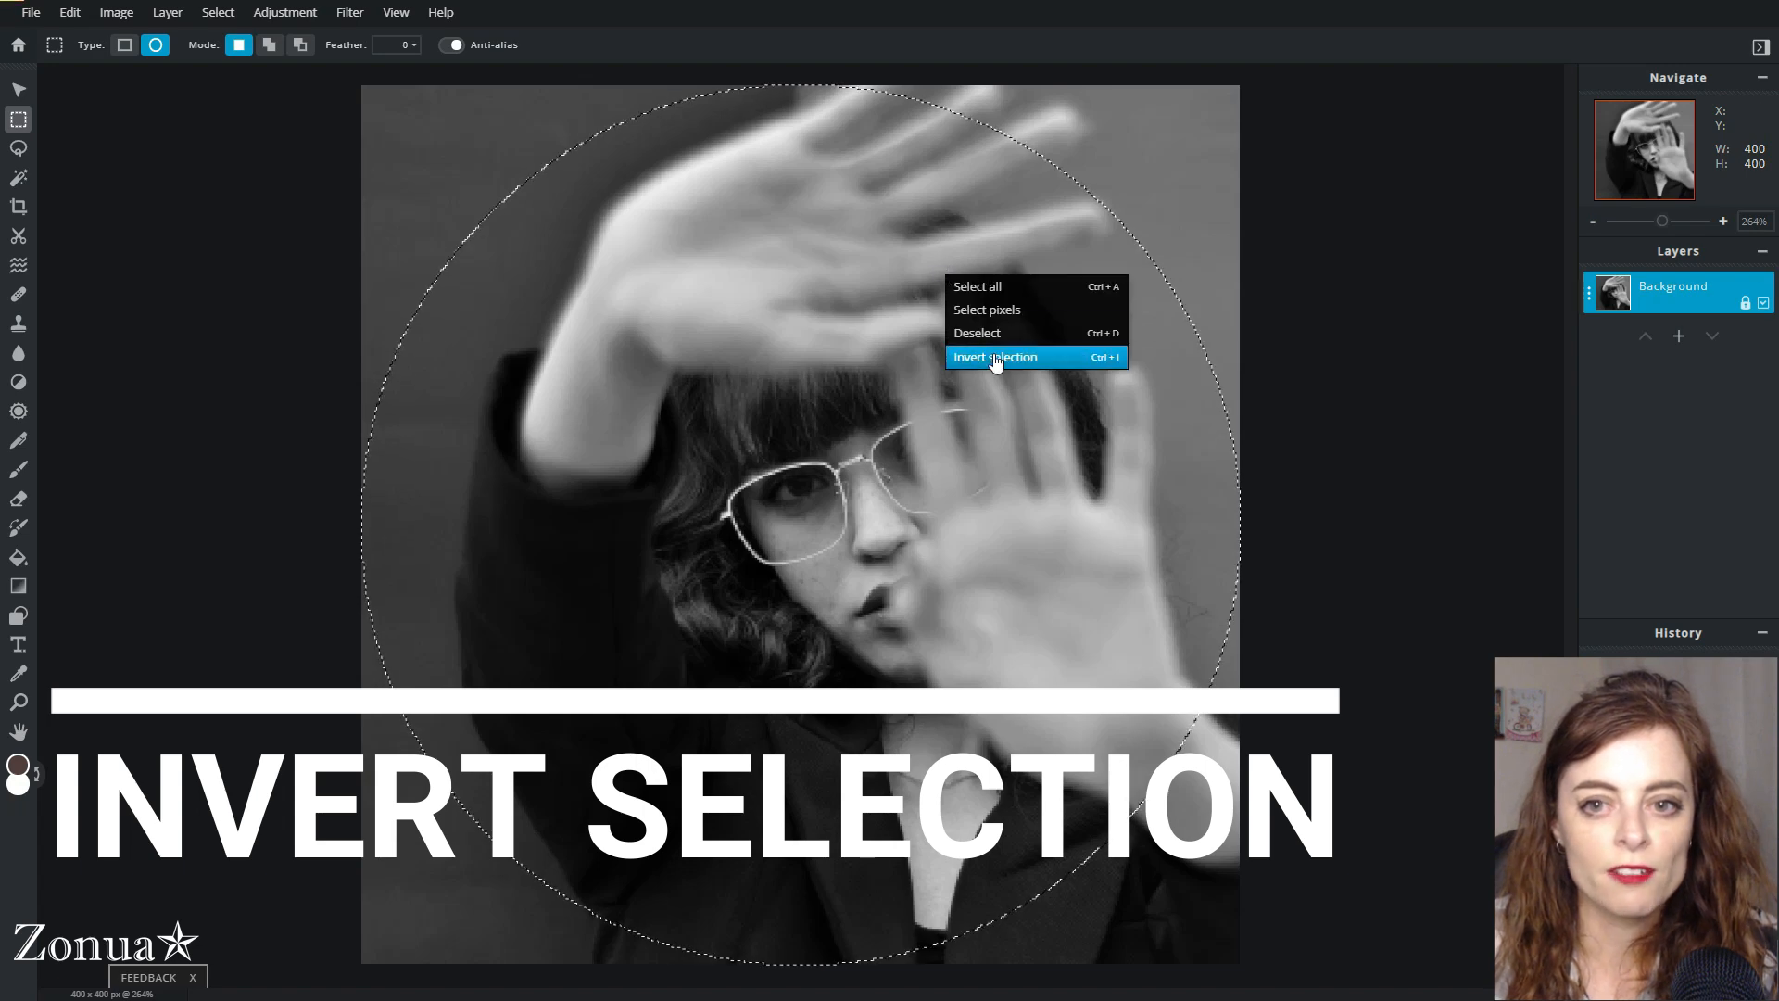
pyautogui.hotkey('ctrl', 'i')
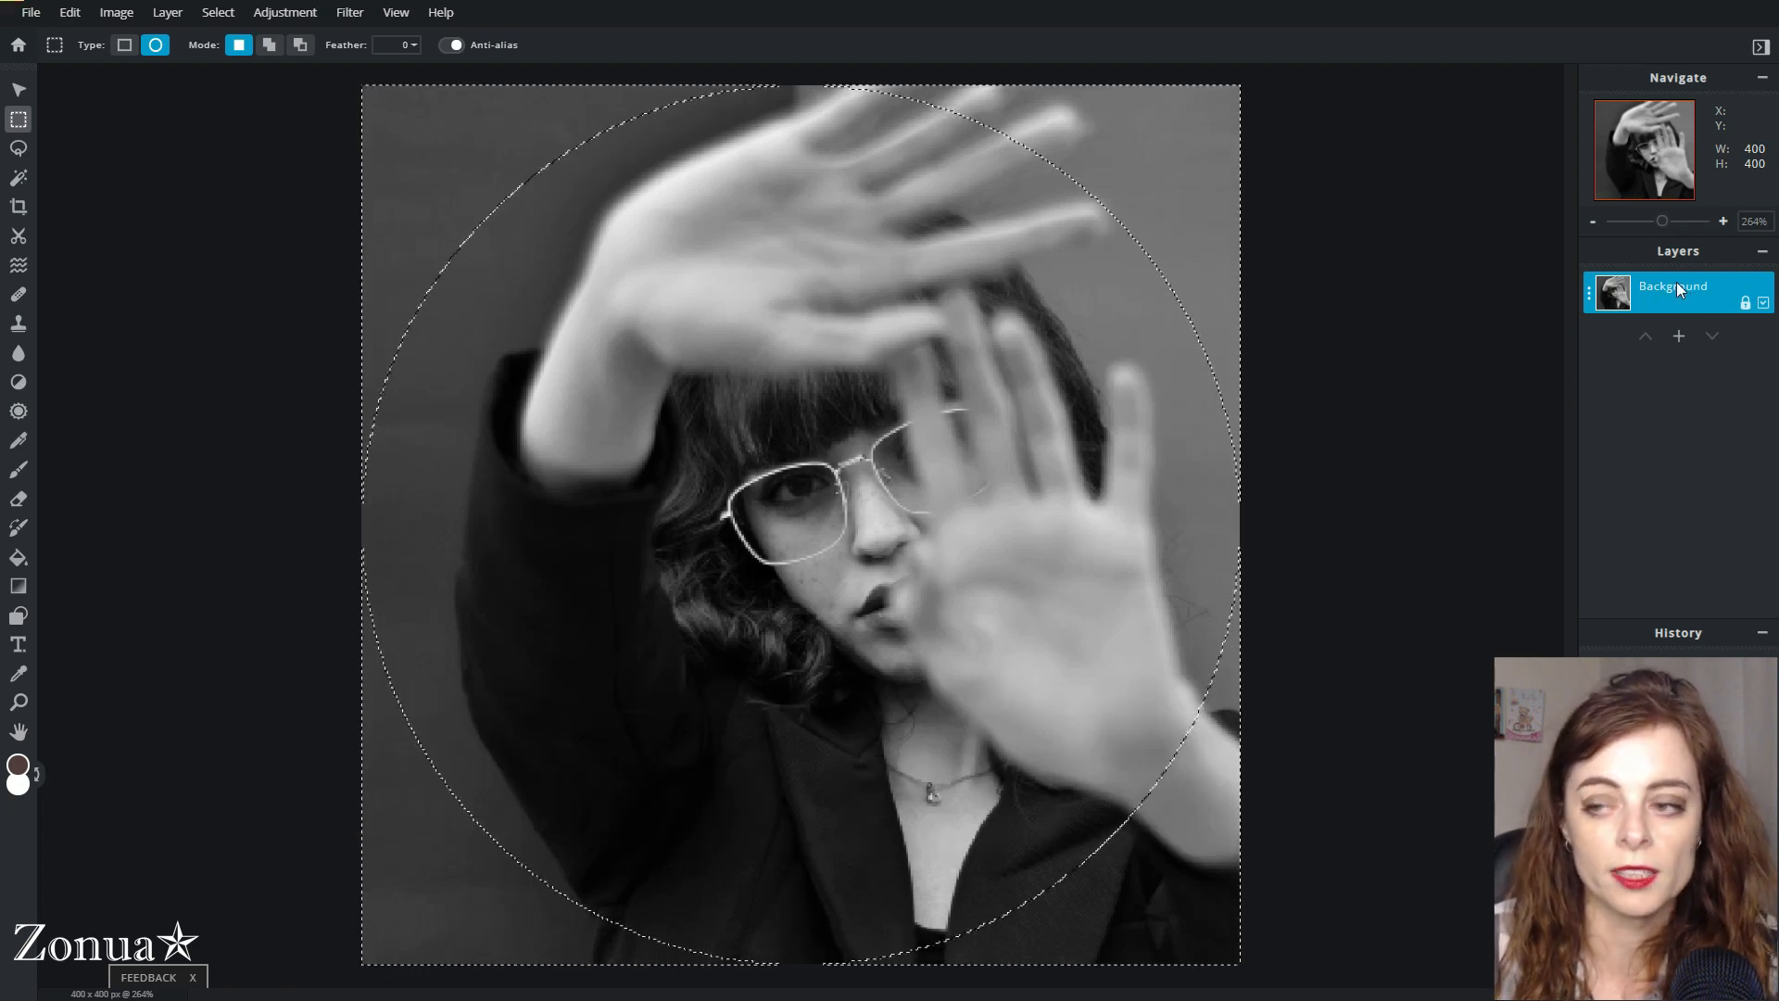
pyautogui.press('Delete')
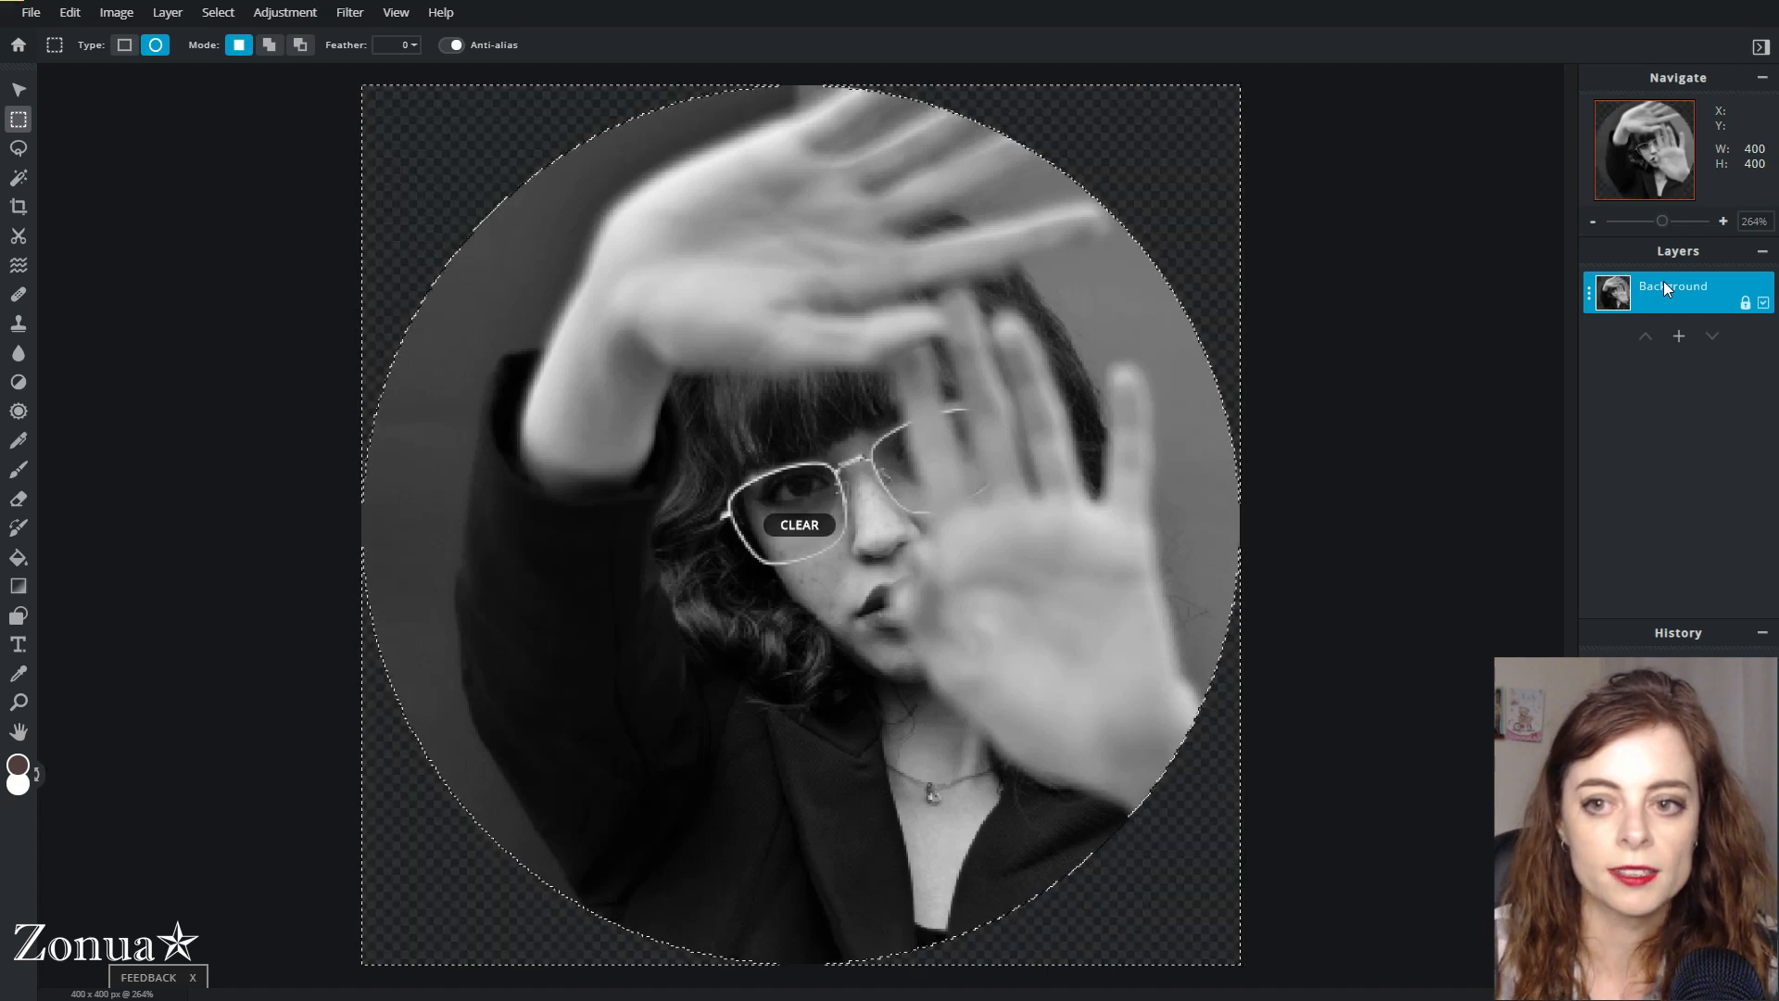
pyautogui.click(1346, 223)
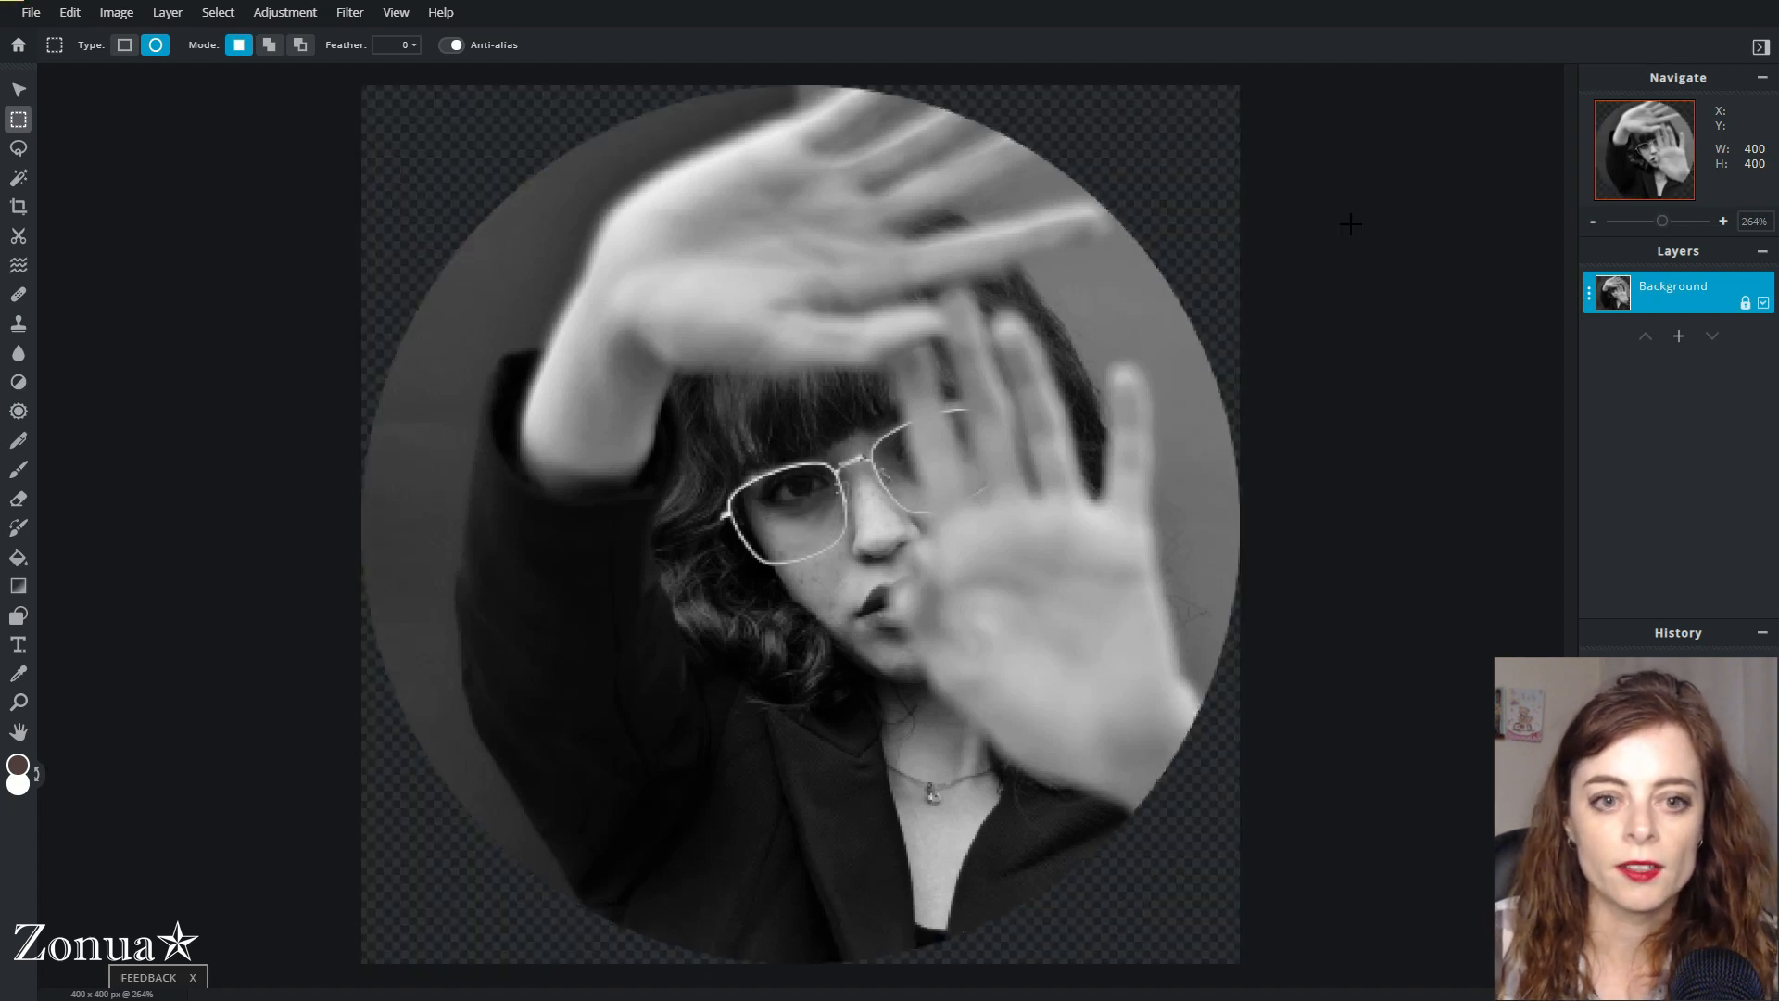
# Start saving the circular image and name the file "search terms go here"
pyautogui.scroll(-6, 137, 384)
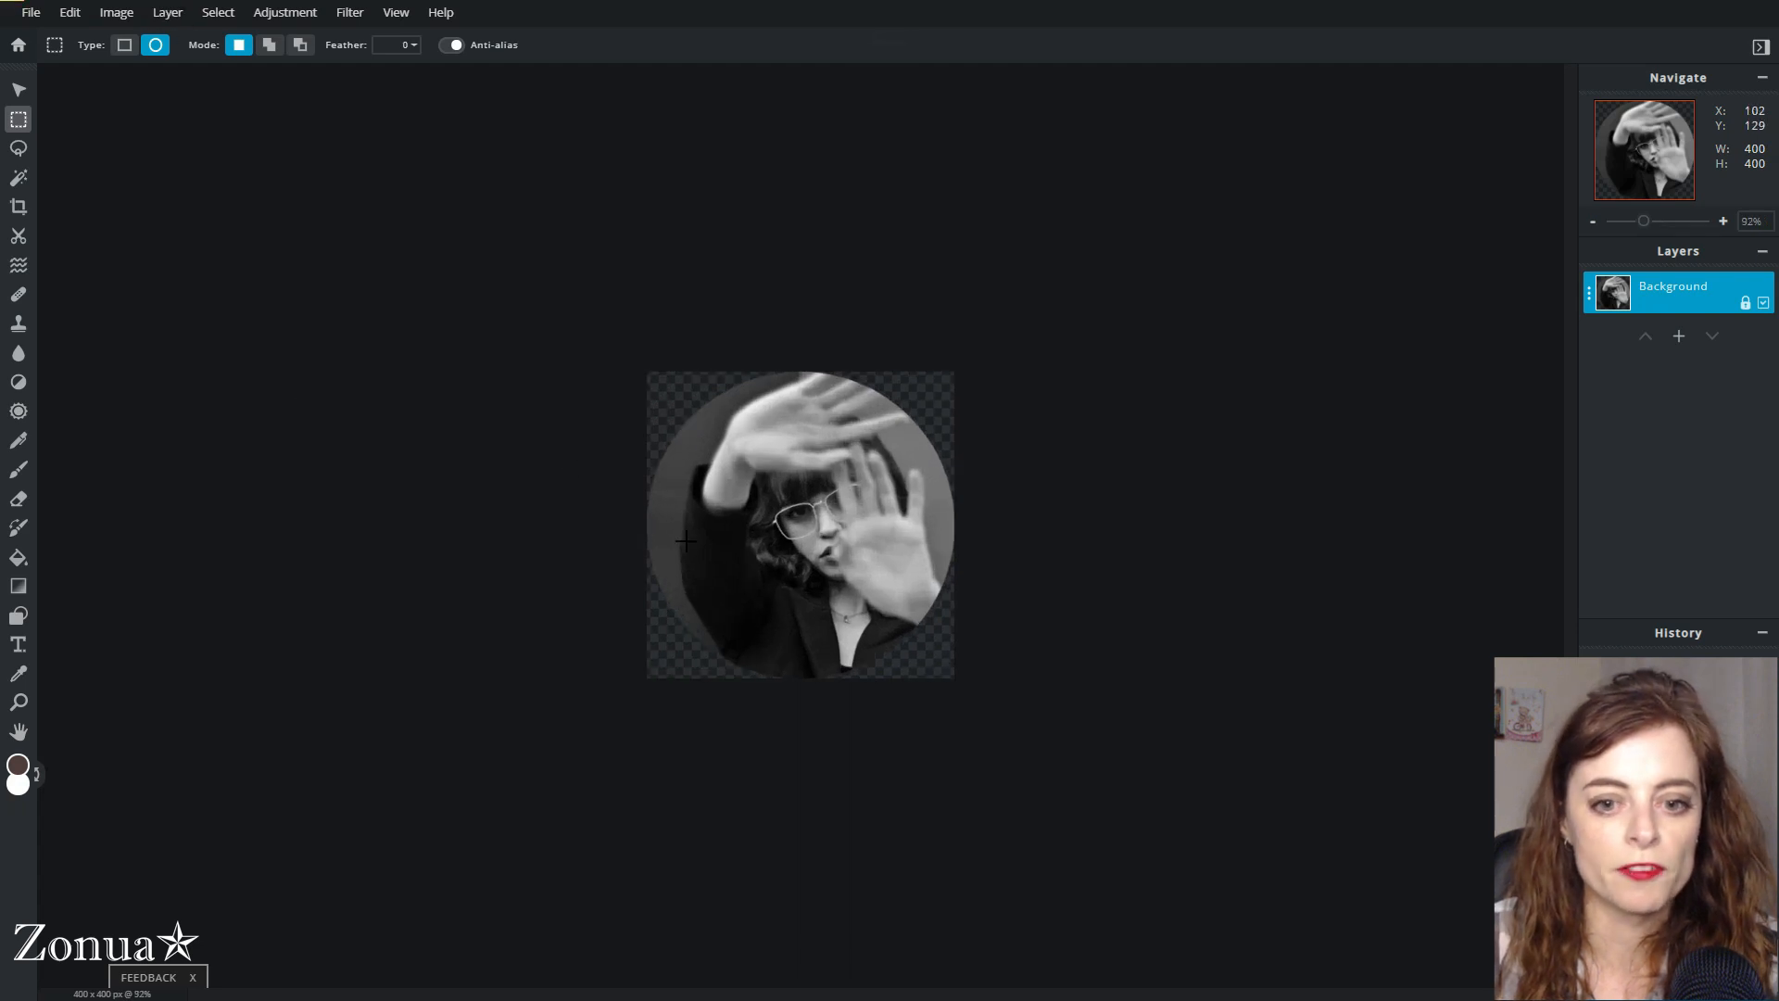
pyautogui.click(31, 12)
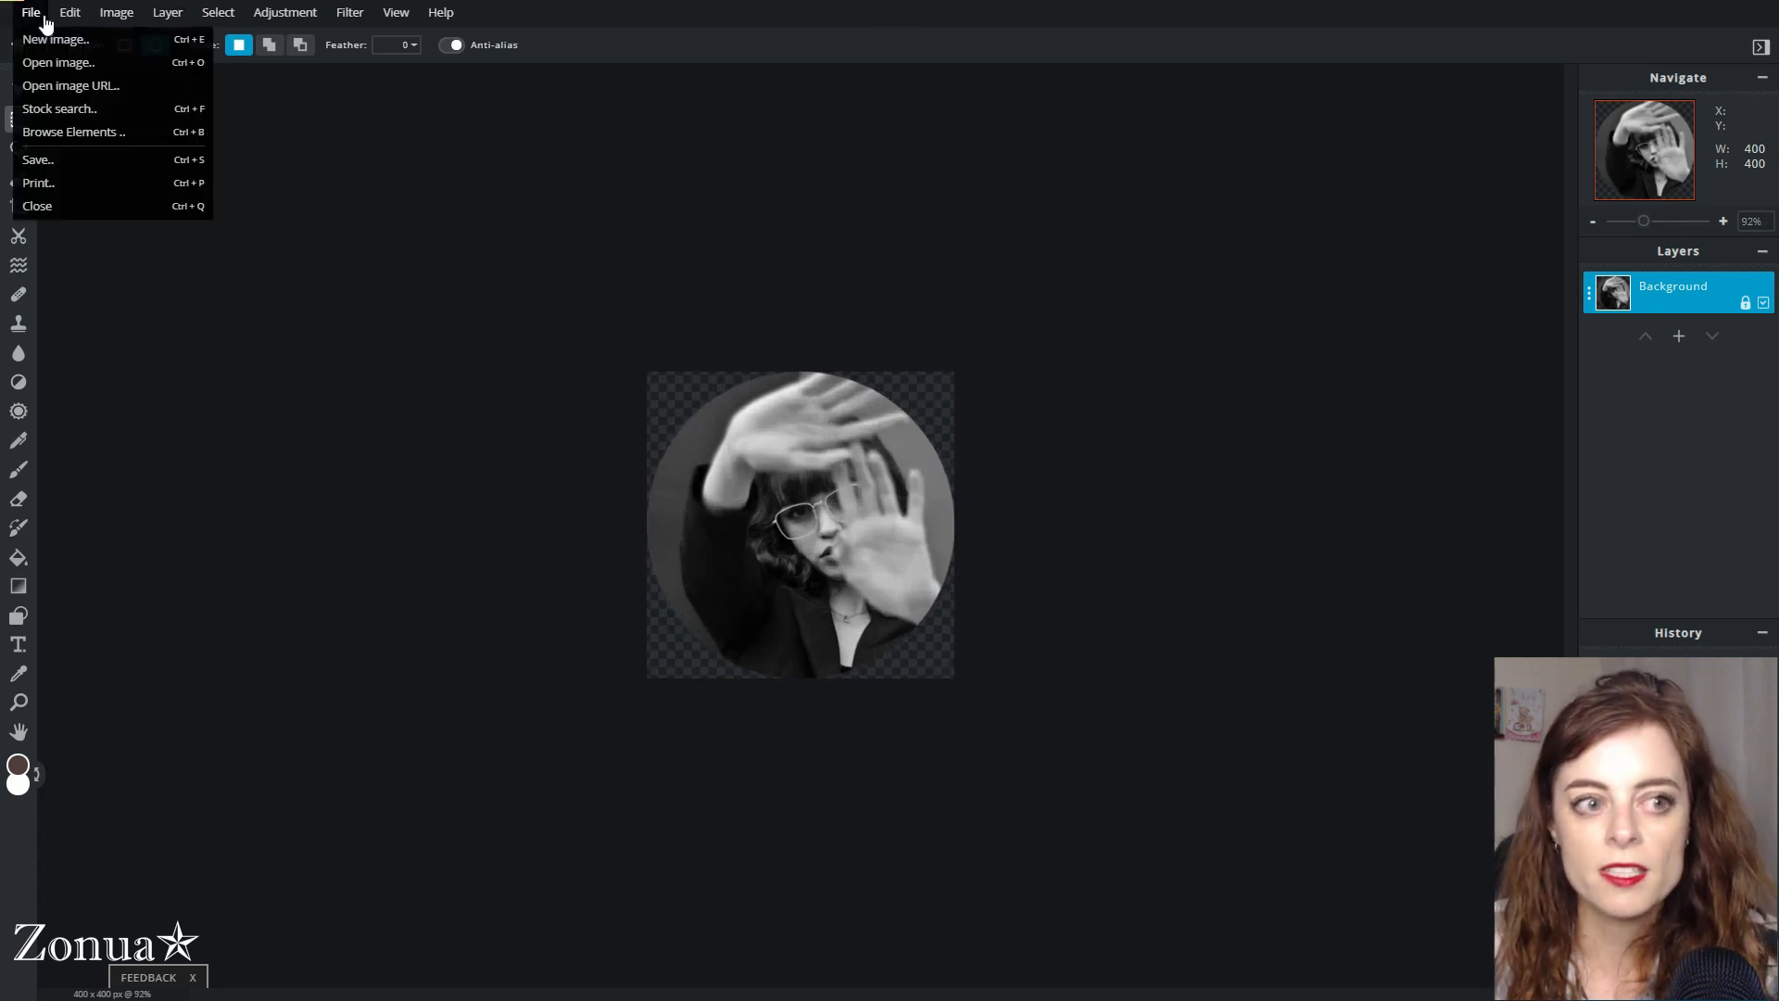
pyautogui.click(81, 163)
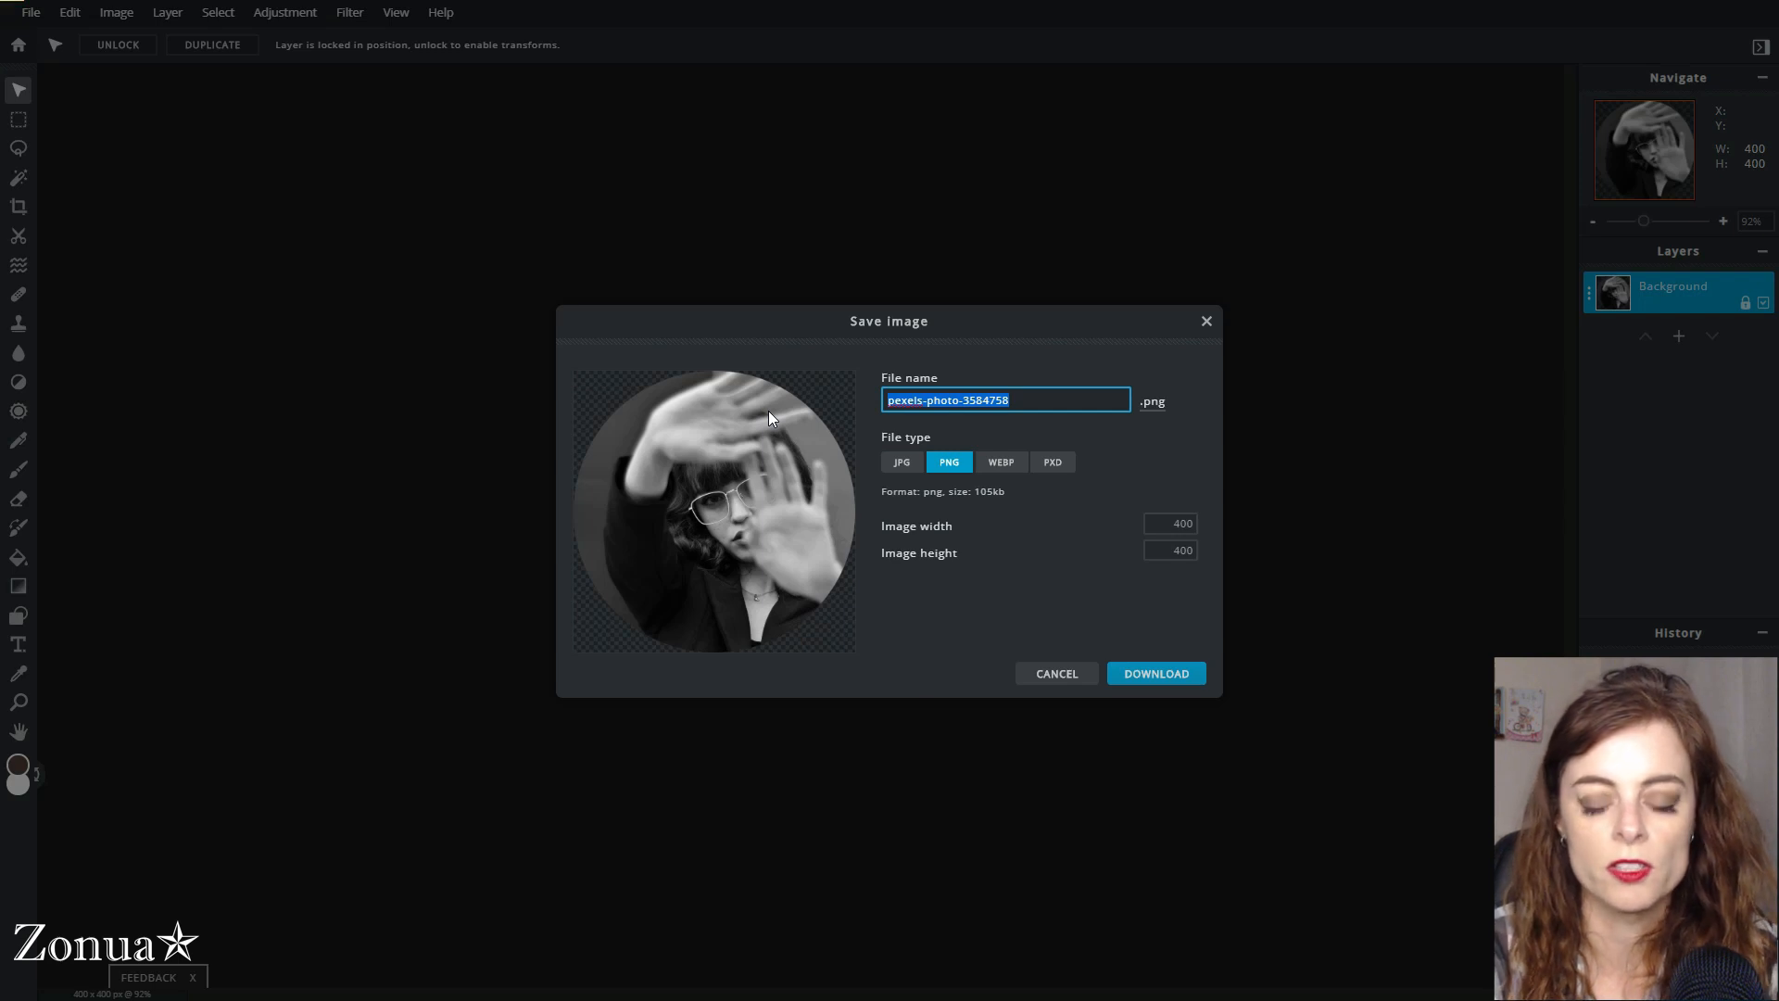
pyautogui.write('sar')
pyautogui.press('BackSpace')
pyautogui.write('ear')
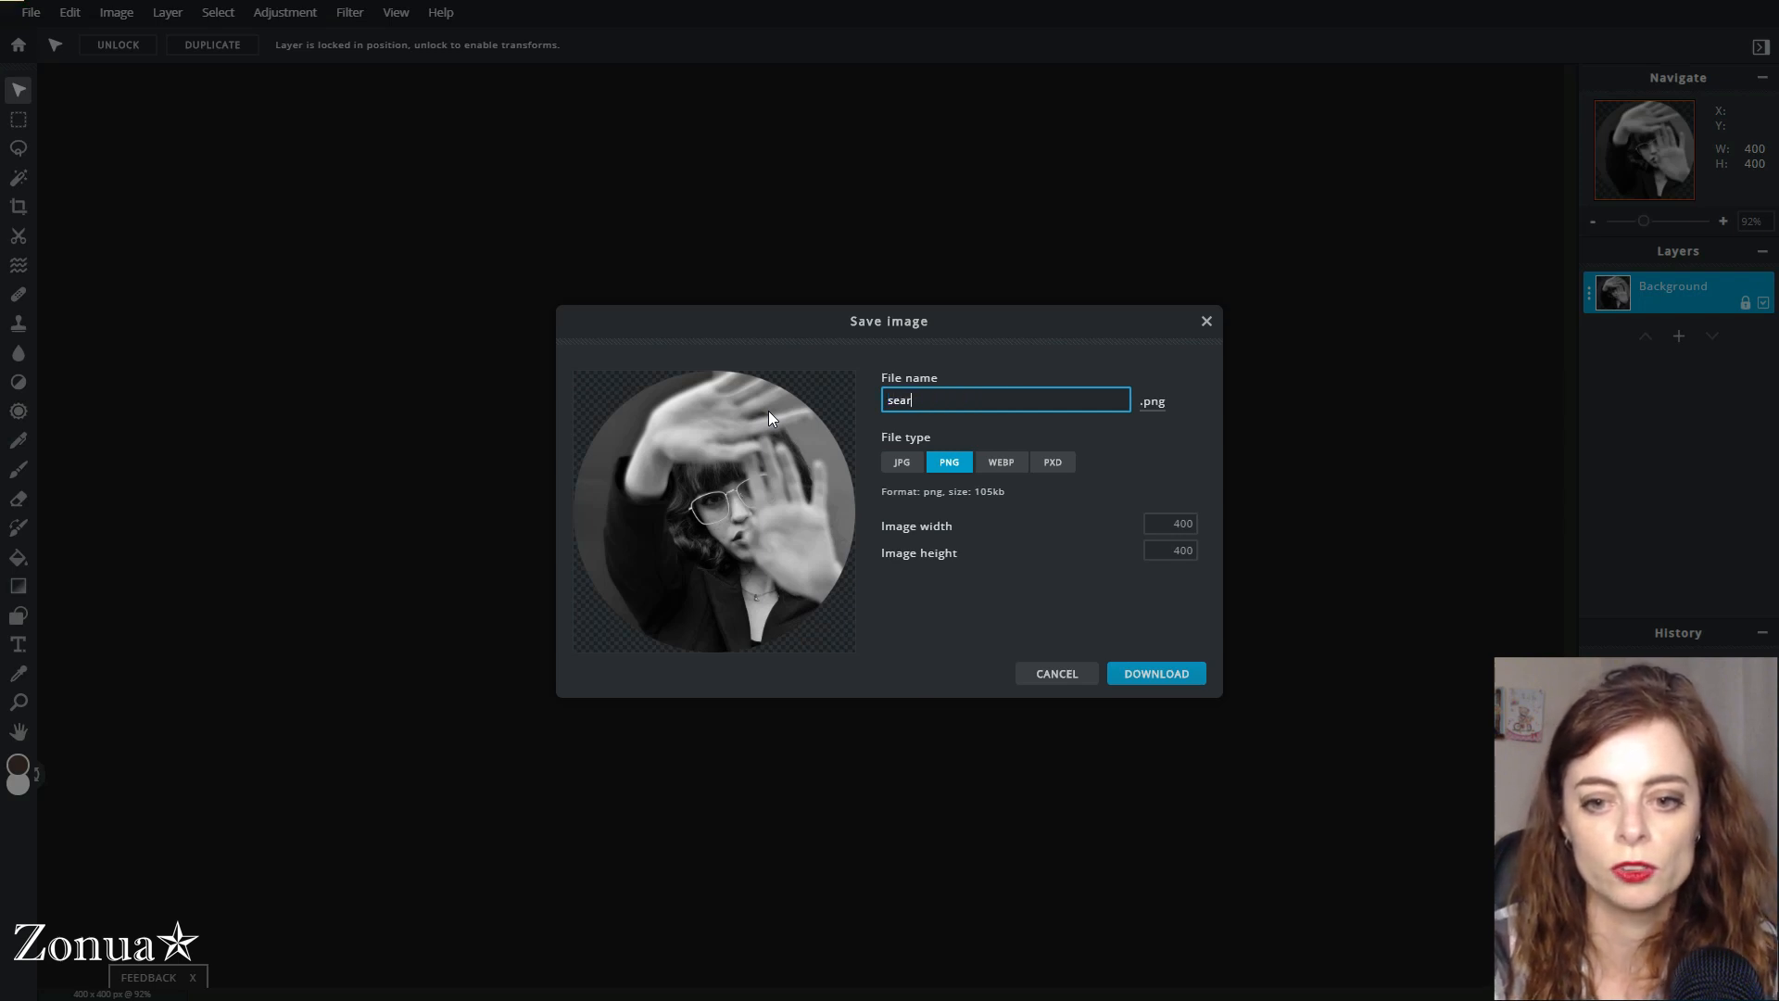
pyautogui.write('ch terms go here')
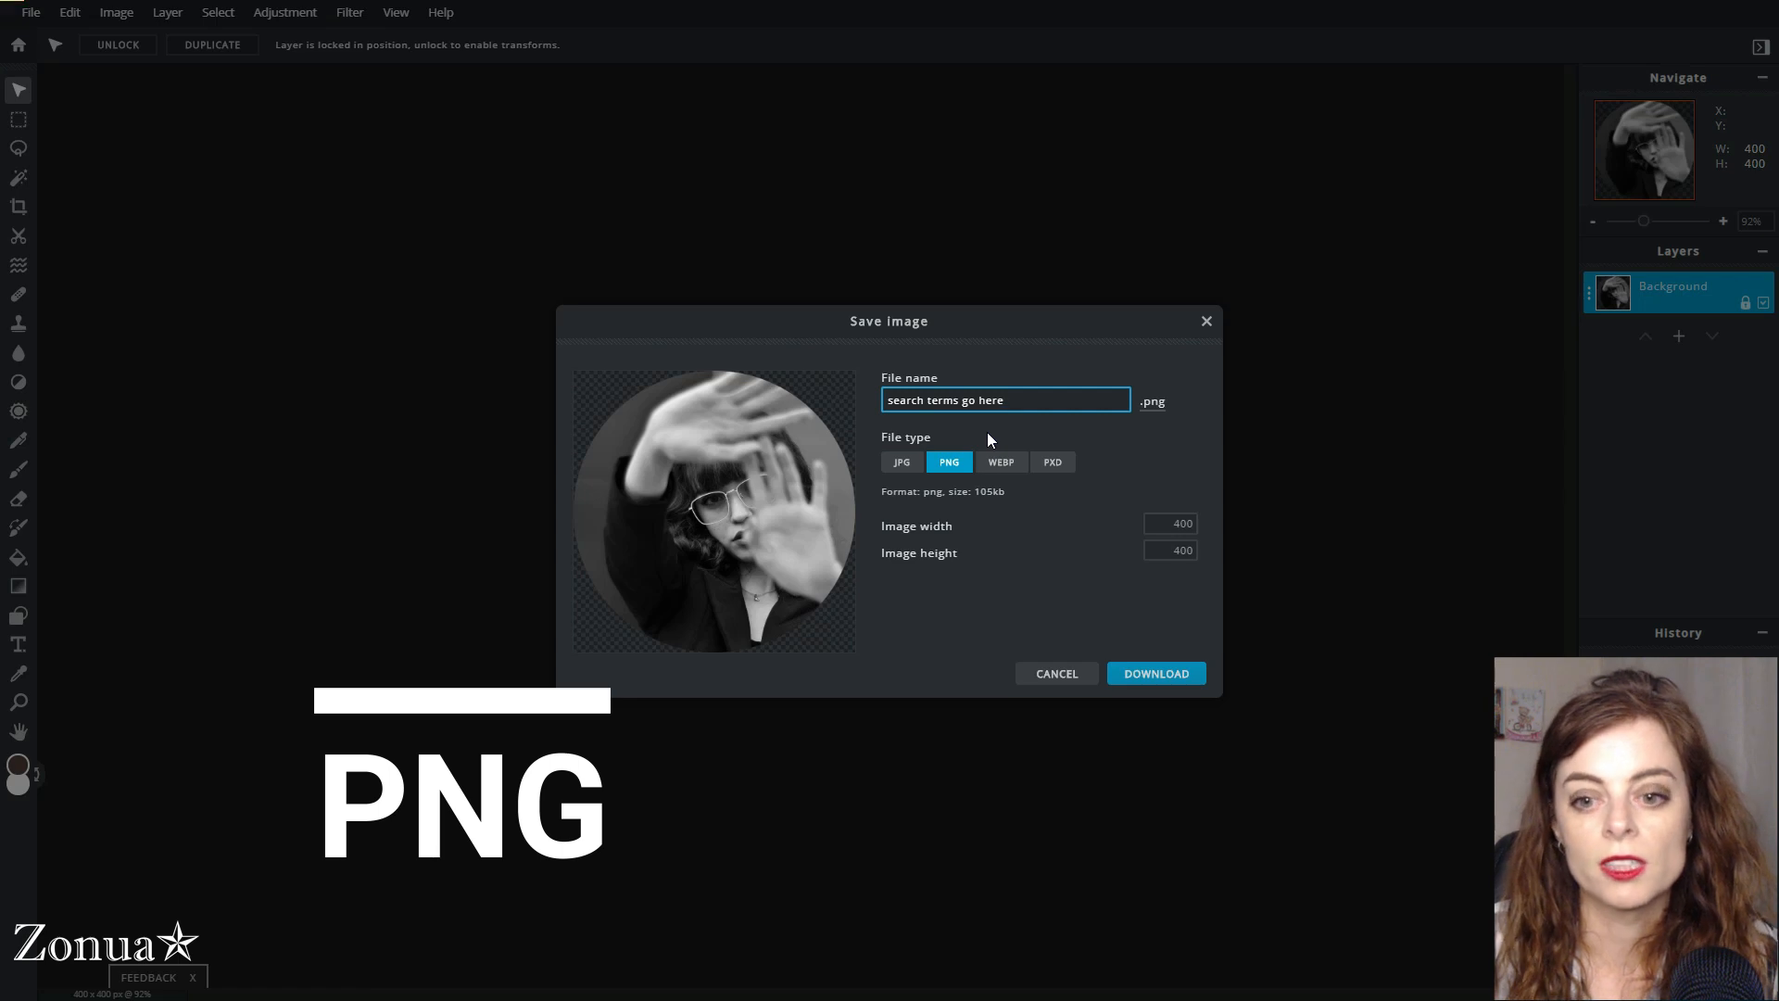
# Preview the JPG file type, set it back to PNG, and download the image
pyautogui.click(904, 463)
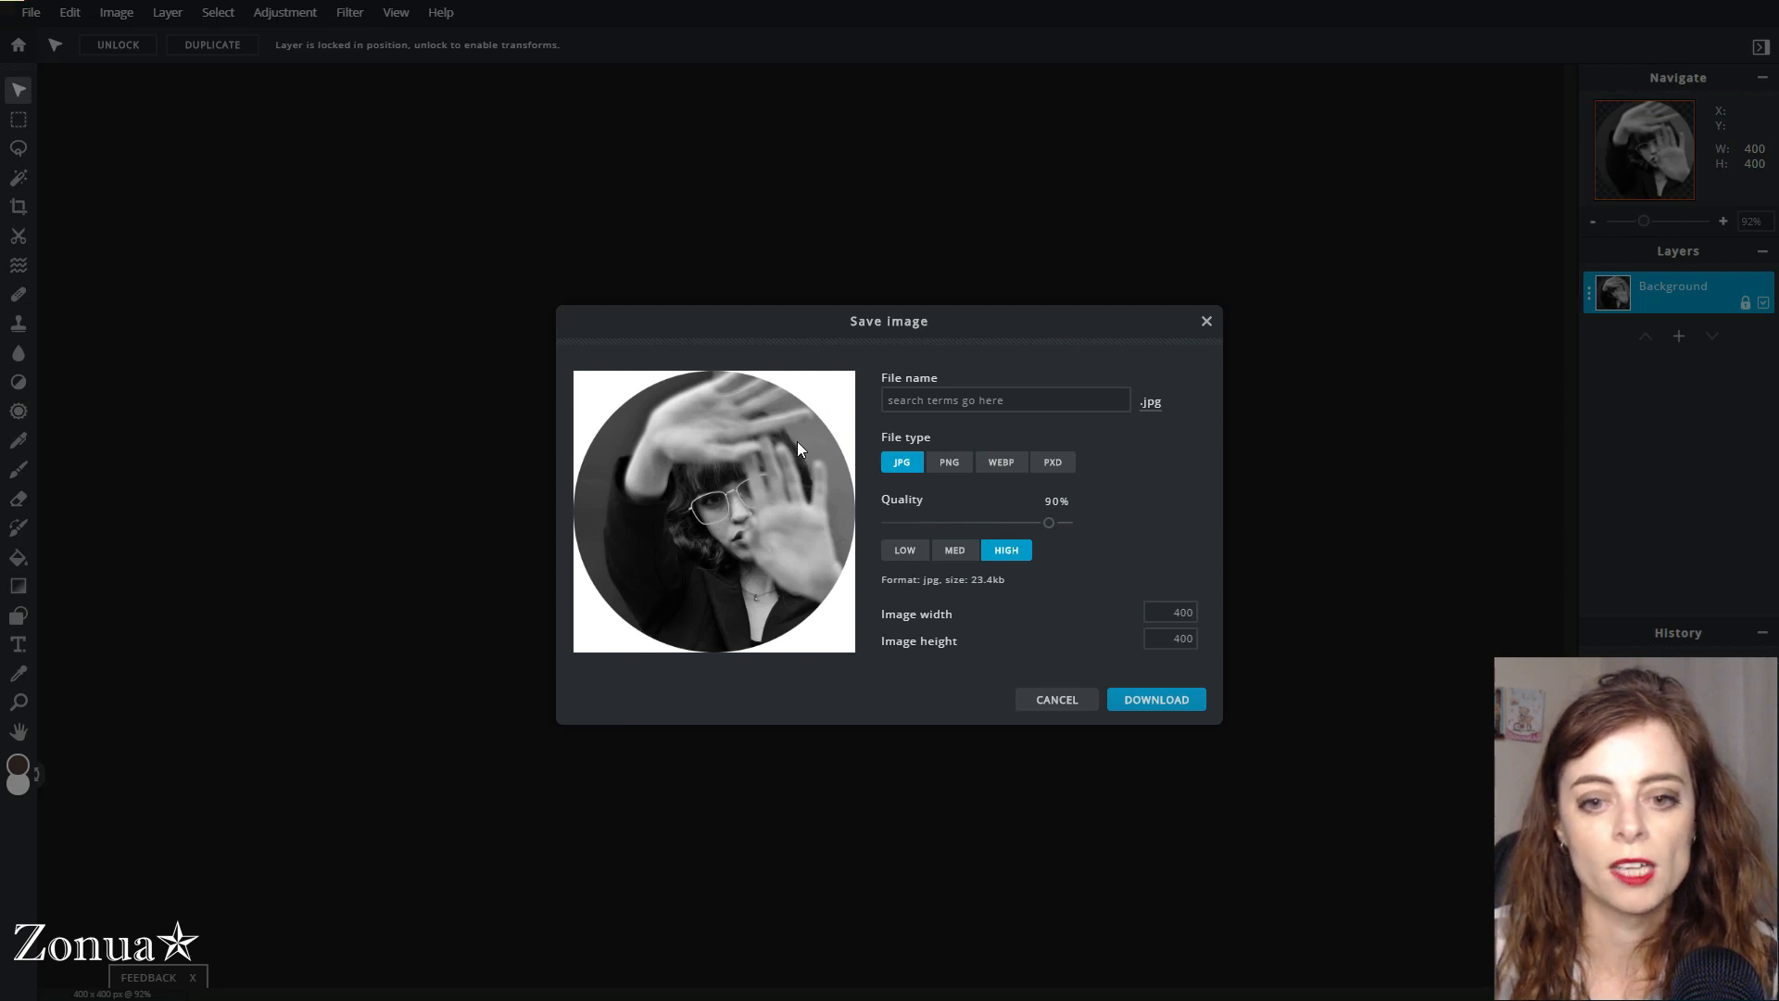
pyautogui.click(960, 464)
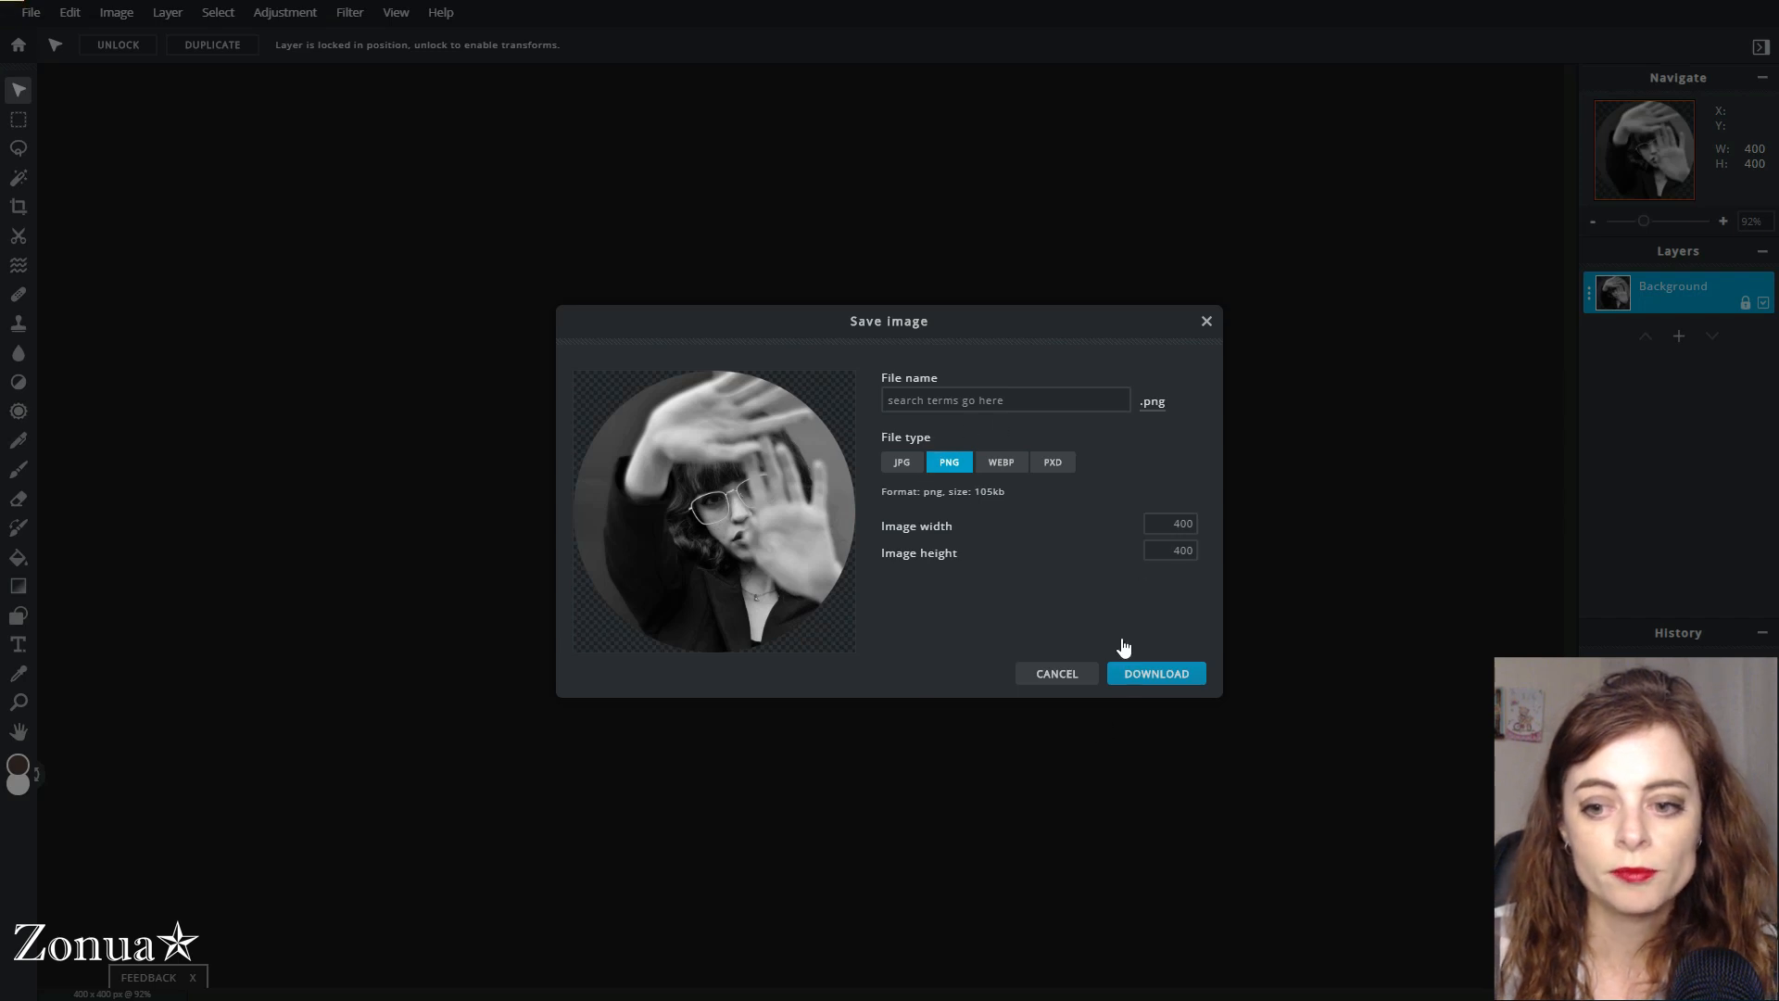
pyautogui.click(1175, 524)
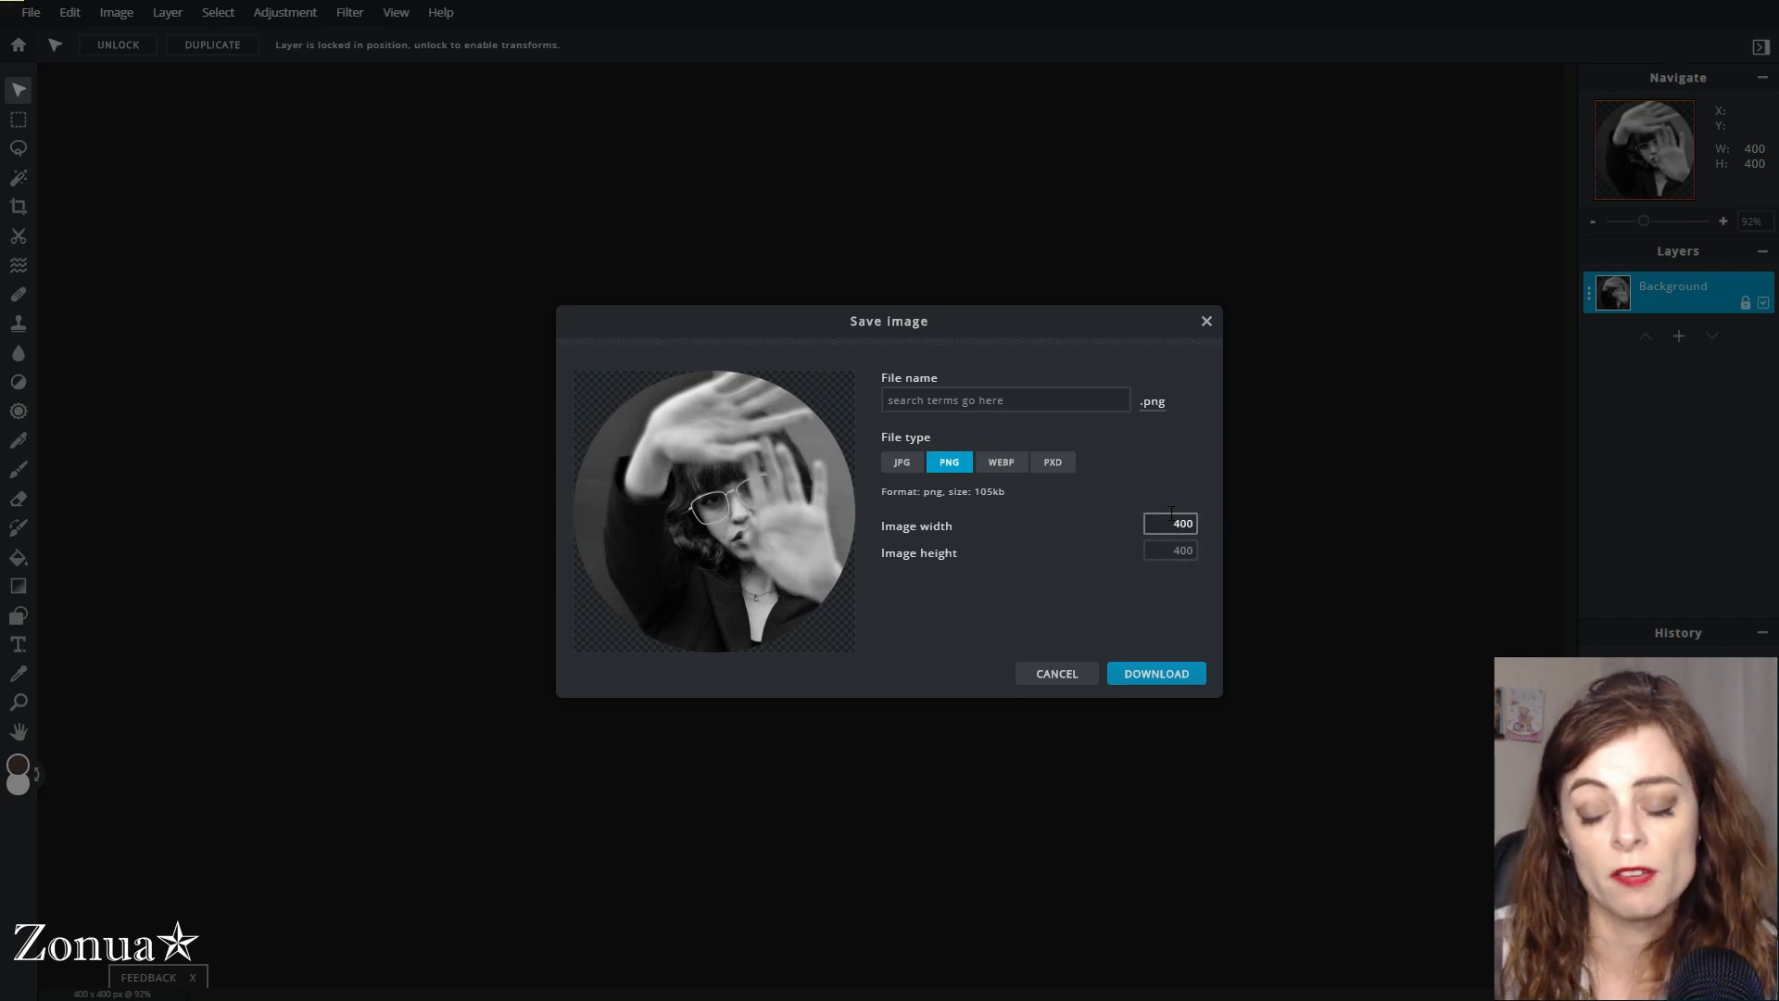
pyautogui.click(1193, 679)
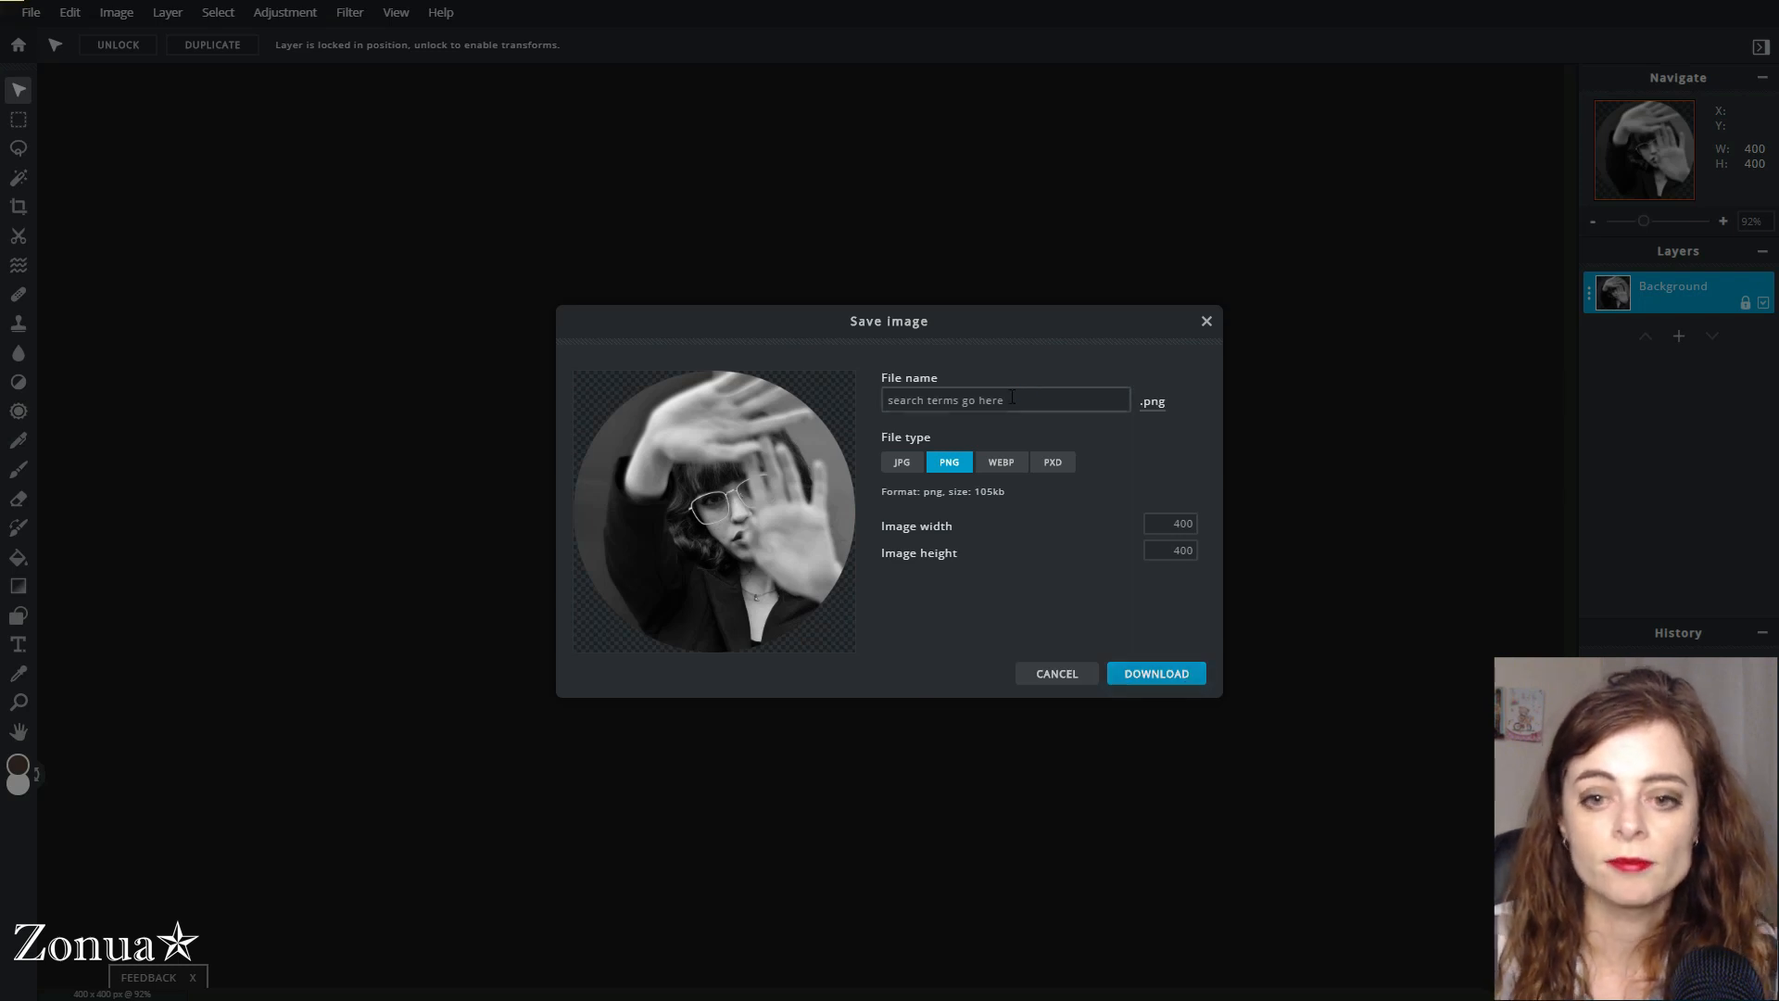